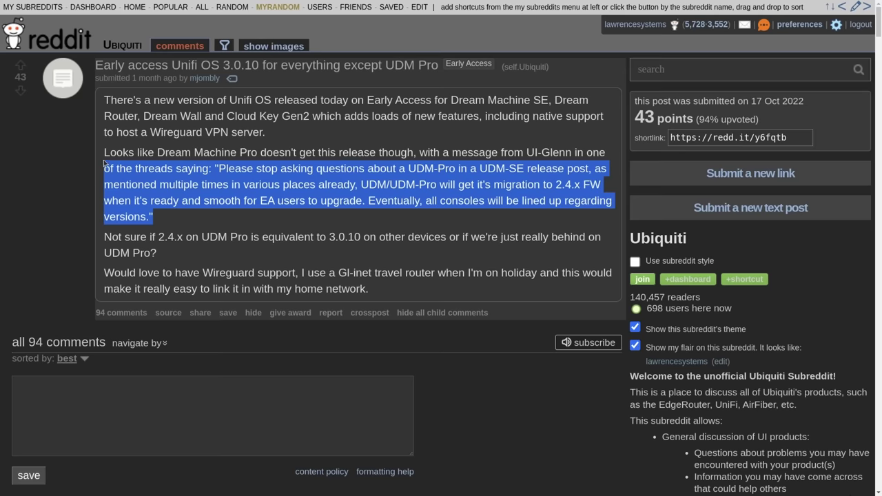
Step: Highlight the Reddit remarks about UDM-Pro and UniFi router releases and the Java 11 upgrade note in the release notes
{"action": "left_click_drag", "start_coordinate": [104, 163], "coordinate": [83, 159]}
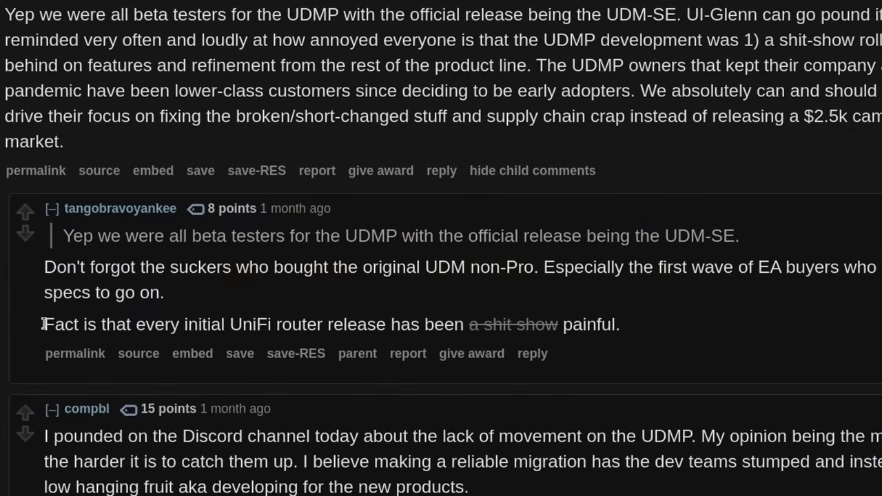
{"action": "left_click_drag", "start_coordinate": [43, 324], "coordinate": [674, 338]}
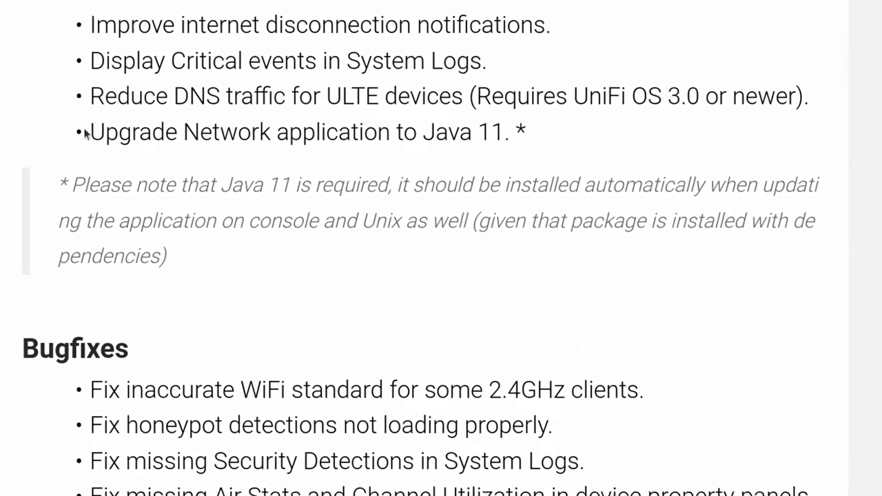
{"action": "left_click_drag", "start_coordinate": [93, 127], "coordinate": [188, 249]}
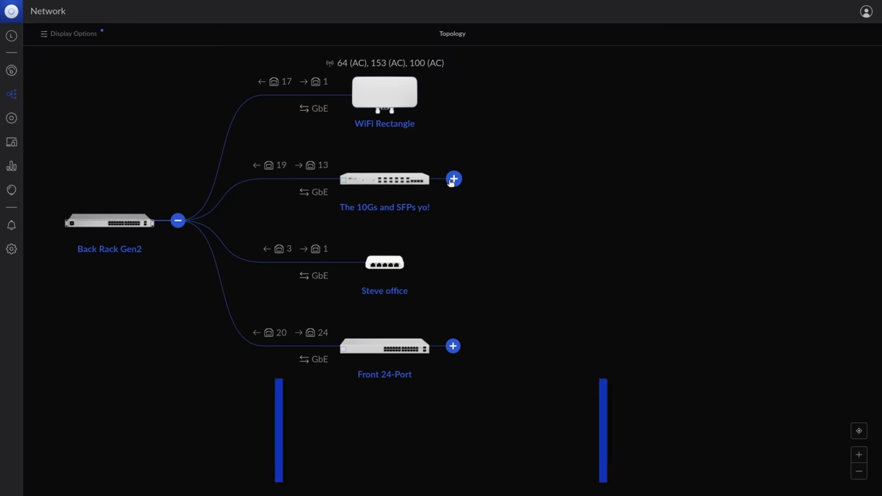
Step: Expand the topology branches behind "The 10Gs and SFPs yo!" and "Front 24-Port" switches
{"action": "left_click", "coordinate": [452, 179]}
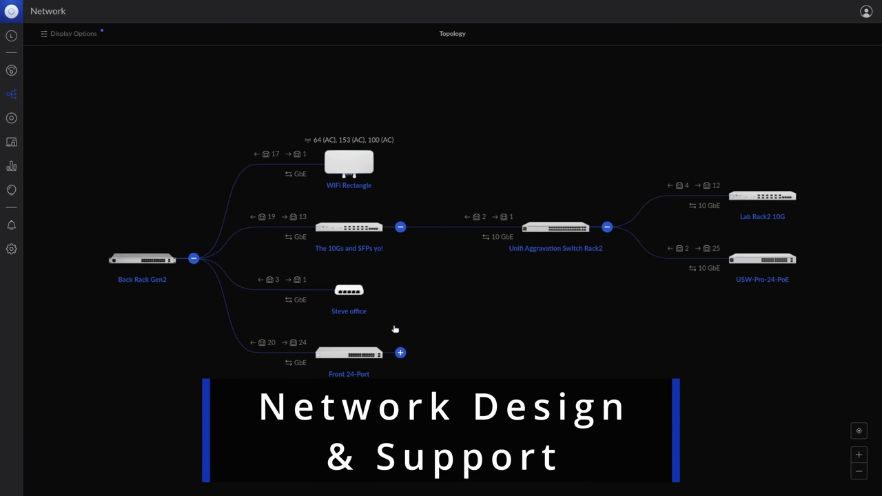
{"action": "left_click", "coordinate": [400, 354]}
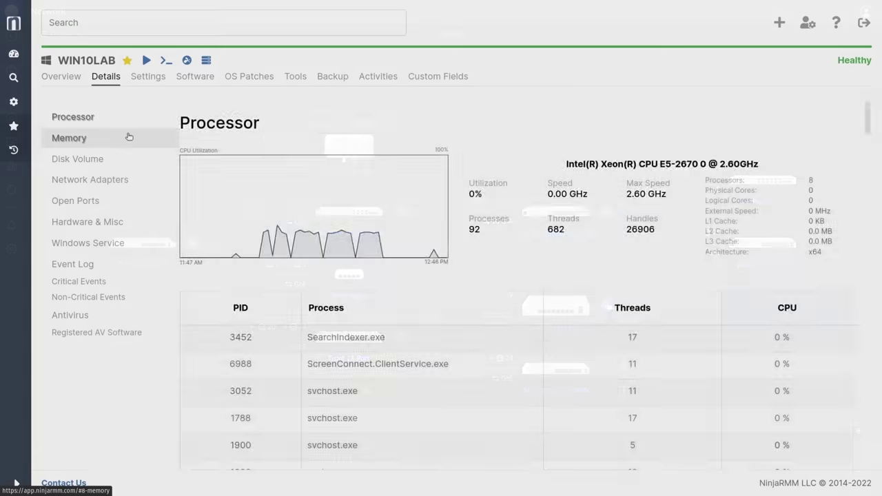
Step: Switch to NinjaRMM and view the memory, disk volume and network adapter details of WIN10LAB
{"action": "left_click", "coordinate": [128, 138]}
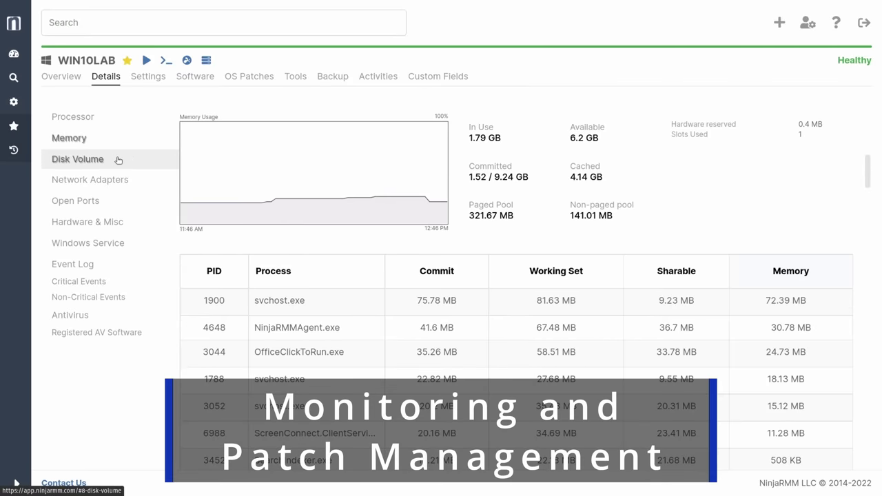
{"action": "left_click", "coordinate": [119, 160]}
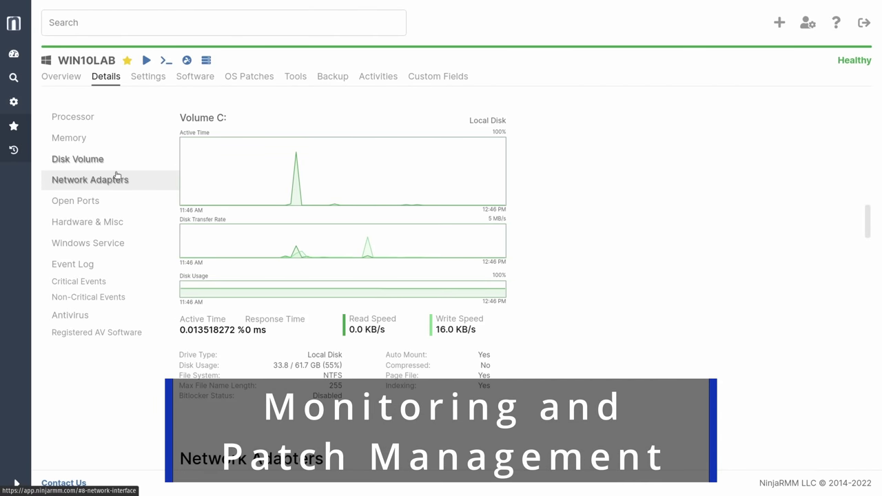
{"action": "left_click", "coordinate": [117, 177]}
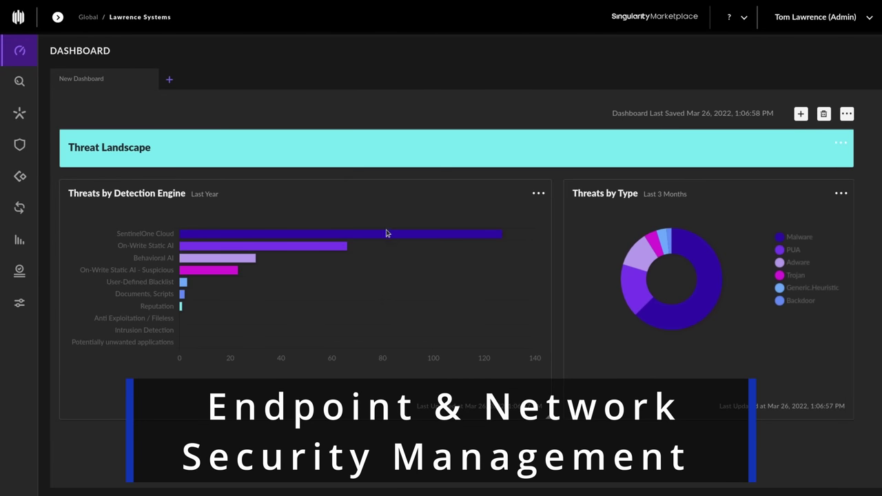
{"action": "mouse_move", "coordinate": [387, 232]}
{"action": "mouse_move", "coordinate": [336, 248]}
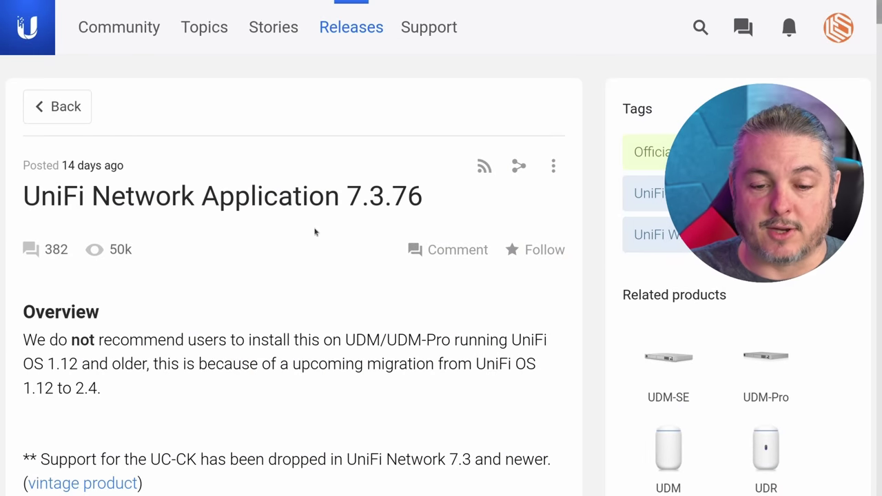
Step: Read the UniFi Network Application 7.3.76 overview, highlighting the migration note from 1.12 to 2.4 and the dropped UC-CK model
{"action": "scroll", "coordinate": [295, 238], "scroll_direction": "down", "scroll_amount": 3}
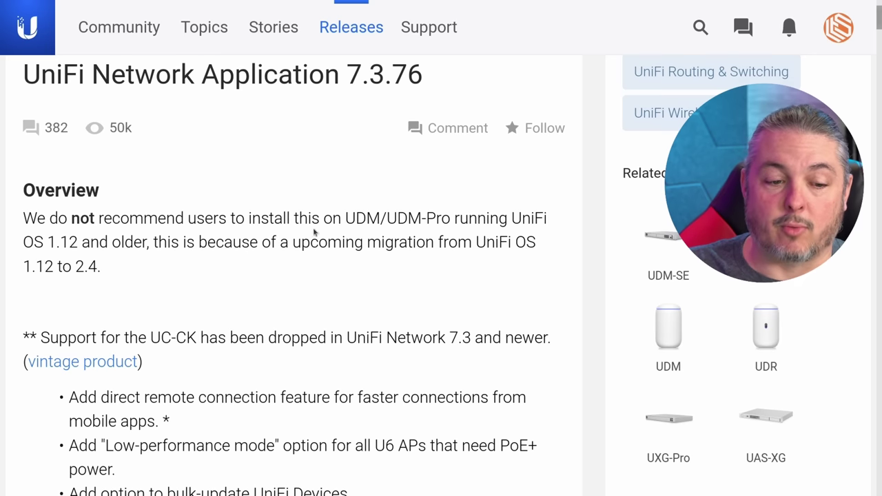
{"action": "left_click_drag", "start_coordinate": [49, 243], "coordinate": [110, 275]}
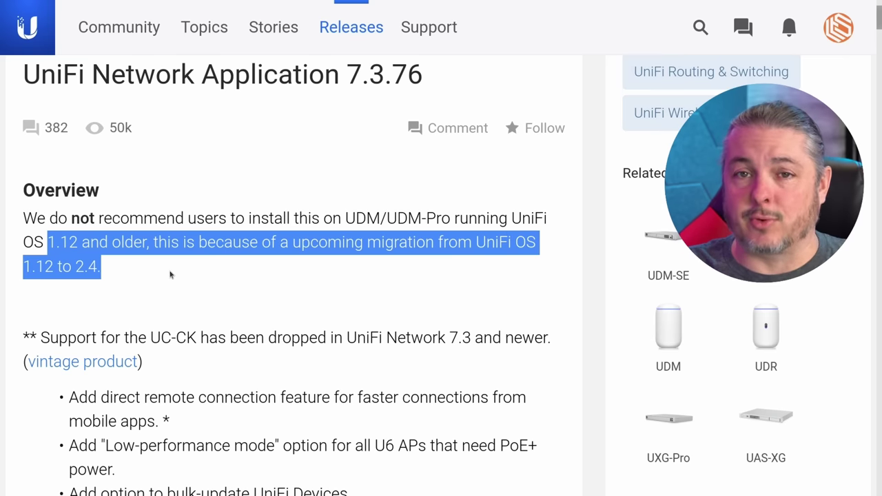
{"action": "scroll", "coordinate": [170, 274], "scroll_direction": "down", "scroll_amount": 3}
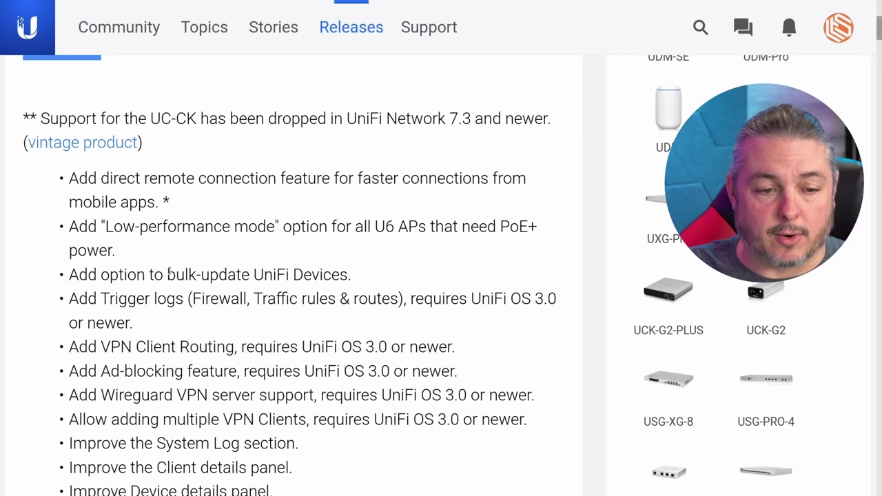
{"action": "scroll", "coordinate": [191, 143], "scroll_direction": "down", "scroll_amount": 1}
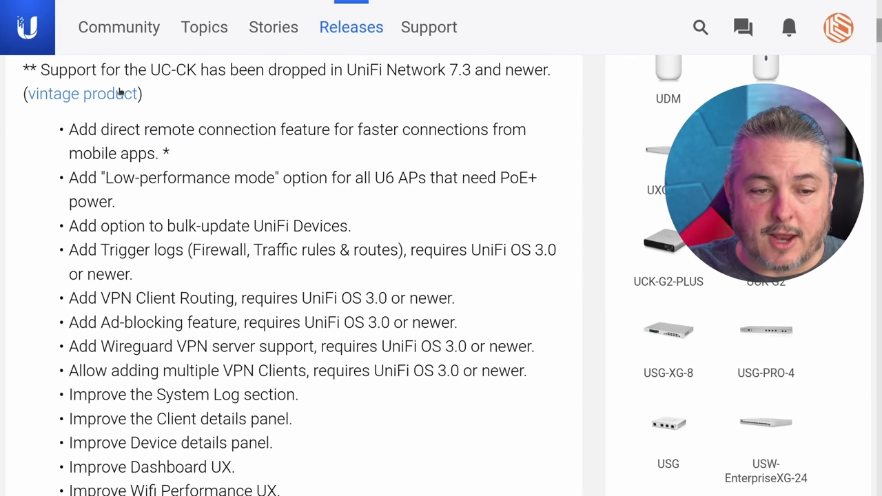
{"action": "left_click_drag", "start_coordinate": [151, 70], "coordinate": [196, 71]}
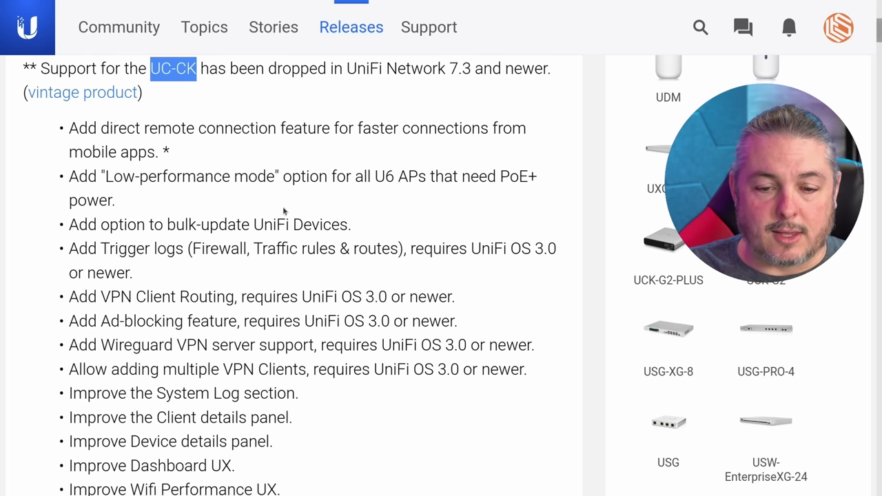
Step: Highlight the VPN Client Routing entry in the feature list and skim the release's improvements and bug fixes
{"action": "scroll", "coordinate": [283, 211], "scroll_direction": "down", "scroll_amount": 2}
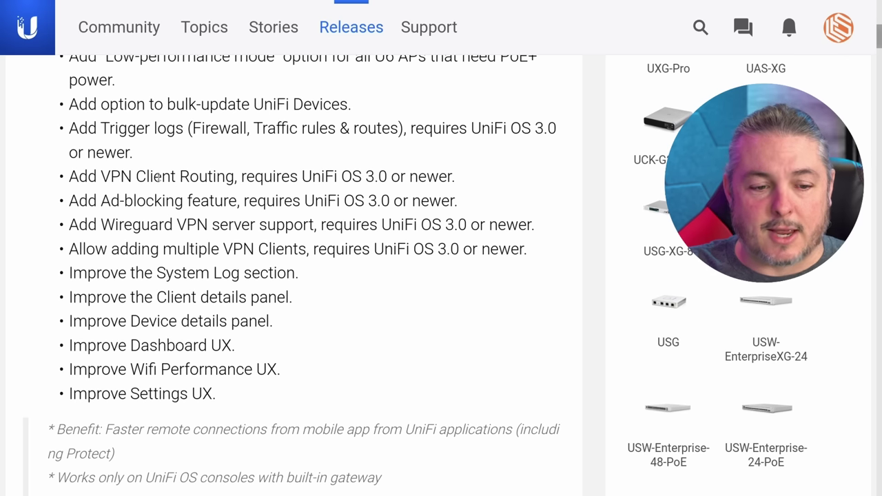
{"action": "left_click_drag", "start_coordinate": [69, 176], "coordinate": [464, 181]}
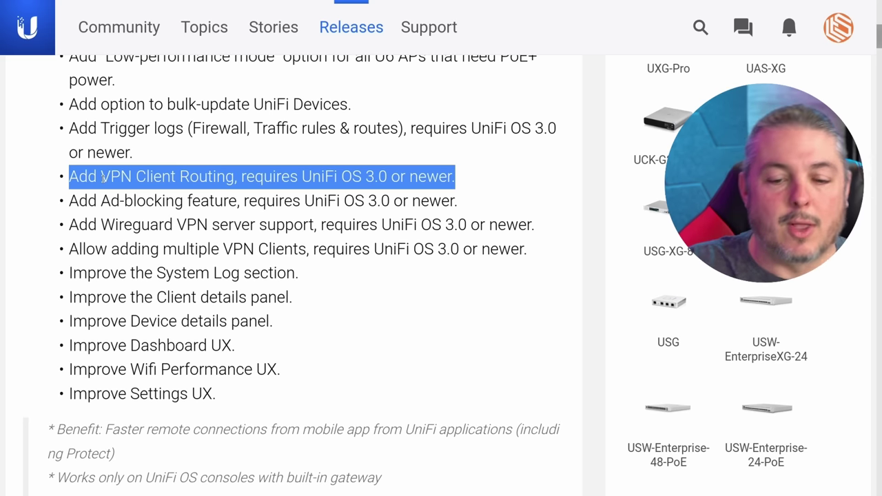
{"action": "scroll", "coordinate": [102, 178], "scroll_direction": "down", "scroll_amount": 1}
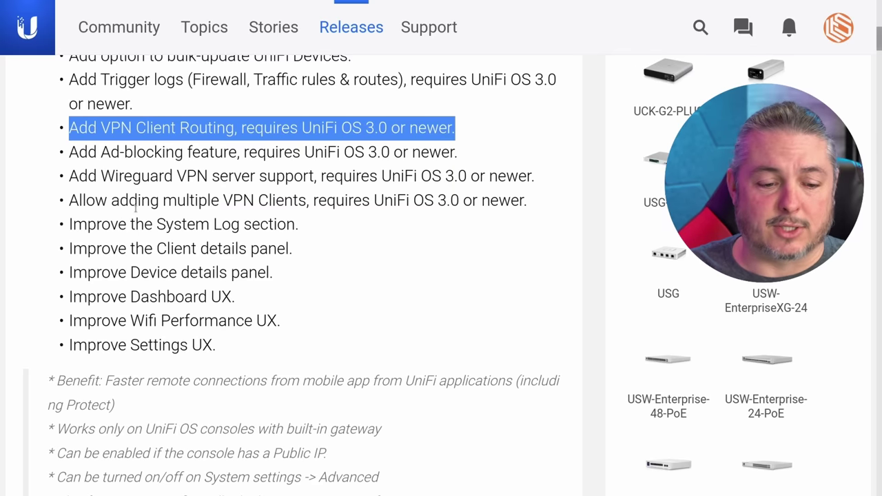
{"action": "scroll", "coordinate": [353, 207], "scroll_direction": "down", "scroll_amount": 4}
{"action": "scroll", "coordinate": [353, 207], "scroll_direction": "down", "scroll_amount": 12}
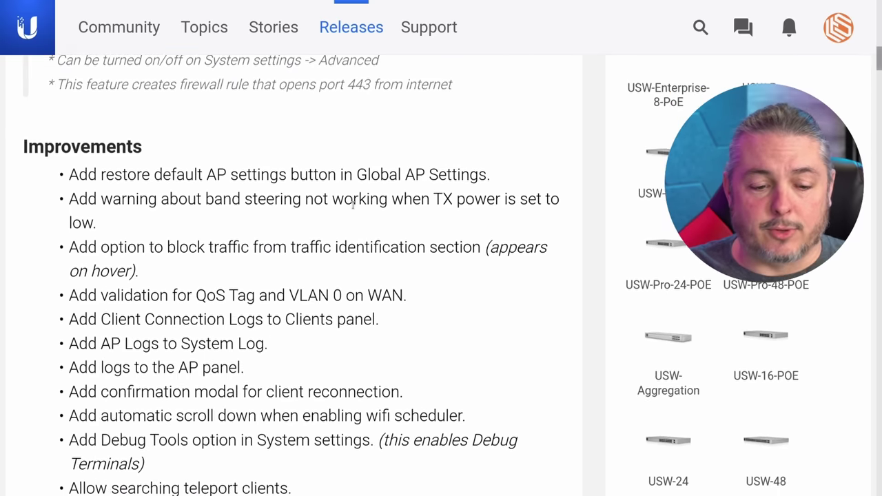
{"action": "scroll", "coordinate": [353, 204], "scroll_direction": "down", "scroll_amount": 15}
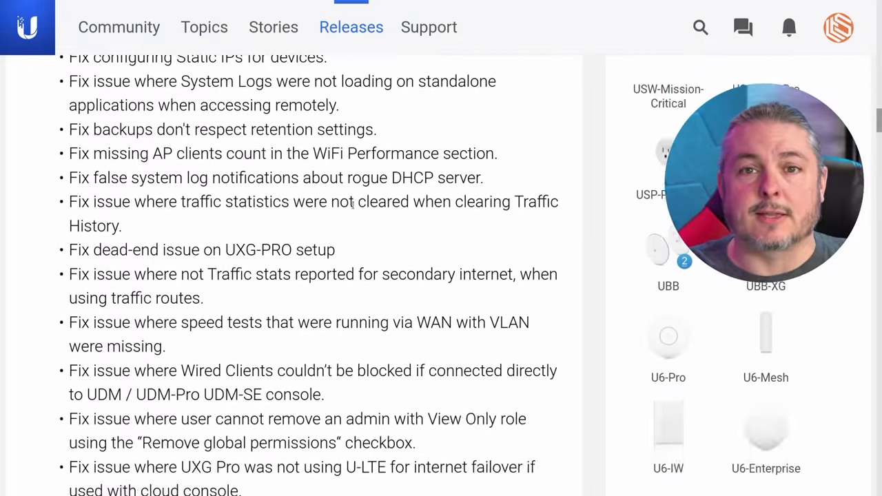
{"action": "scroll", "coordinate": [353, 205], "scroll_direction": "up", "scroll_amount": 20}
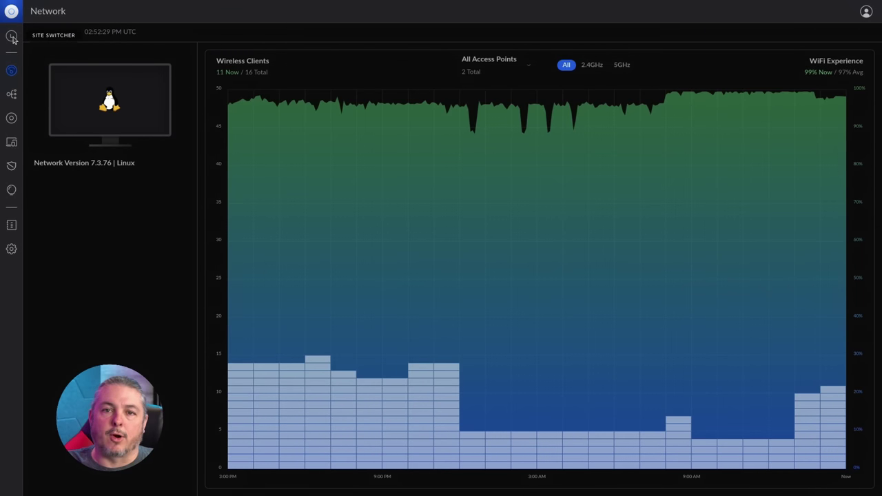
Step: Open the site switcher in UniFi Network, browse the site list and search it by name
{"action": "left_click", "coordinate": [12, 38]}
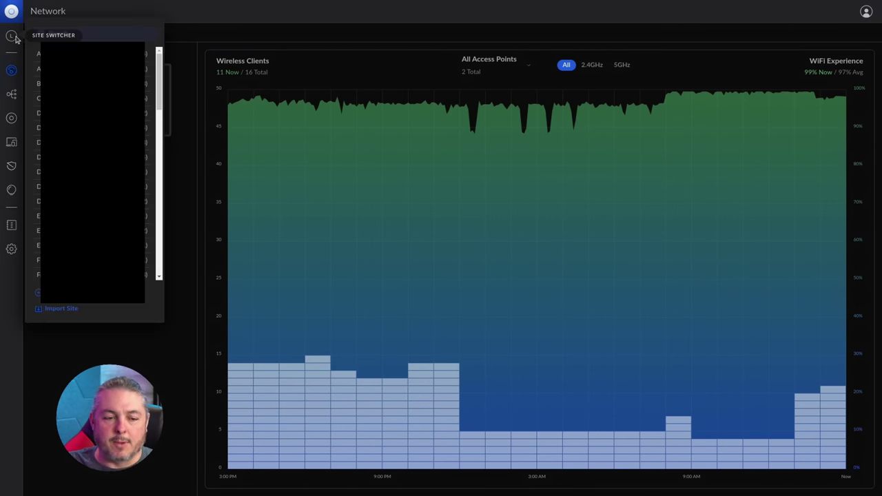
{"action": "scroll", "coordinate": [92, 165], "scroll_direction": "down", "scroll_amount": 4}
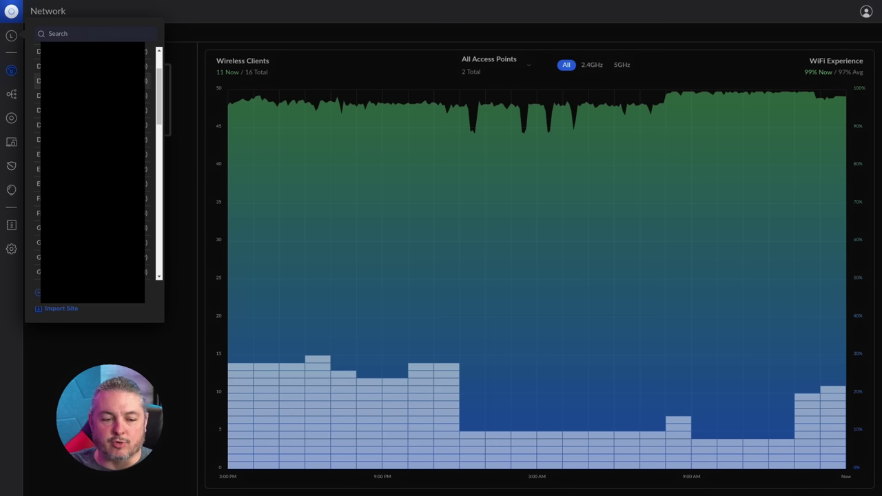
{"action": "scroll", "coordinate": [93, 165], "scroll_direction": "up", "scroll_amount": 4}
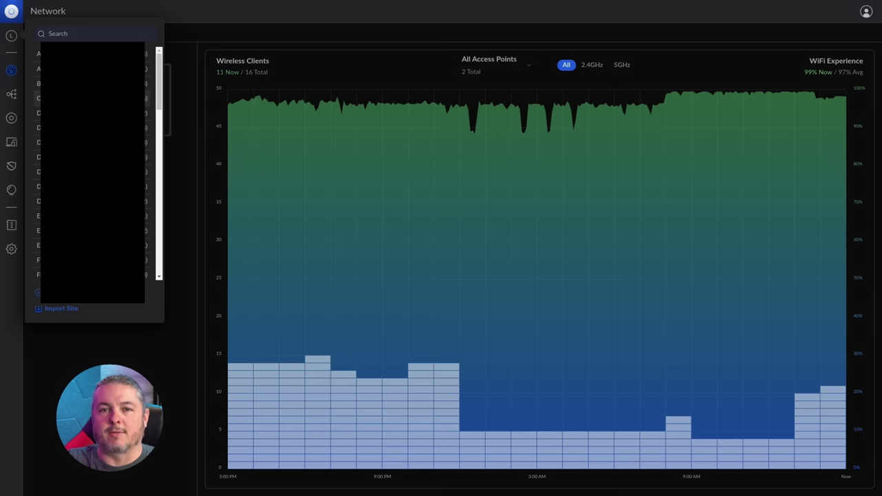
{"action": "left_click", "coordinate": [83, 36]}
{"action": "type", "text": "tom"}
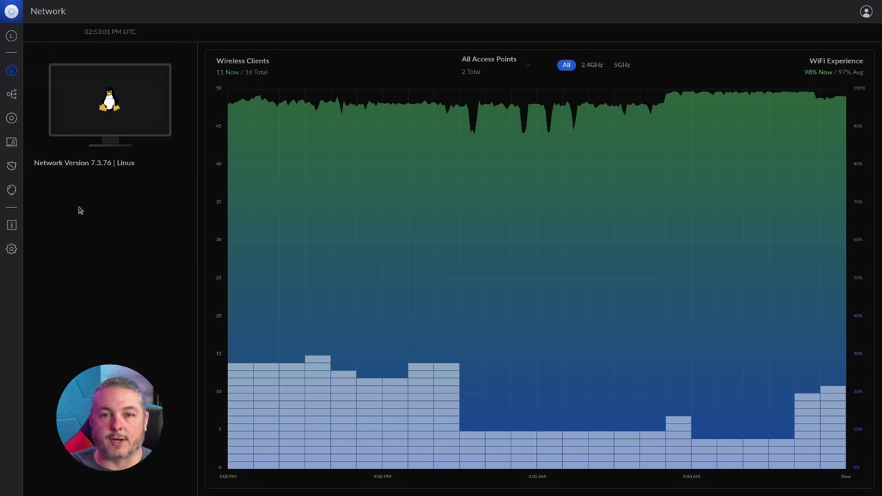
Step: Open the WiFi settings and highlight the Restore to Defaults option under Global AP Settings
{"action": "left_click", "coordinate": [11, 250]}
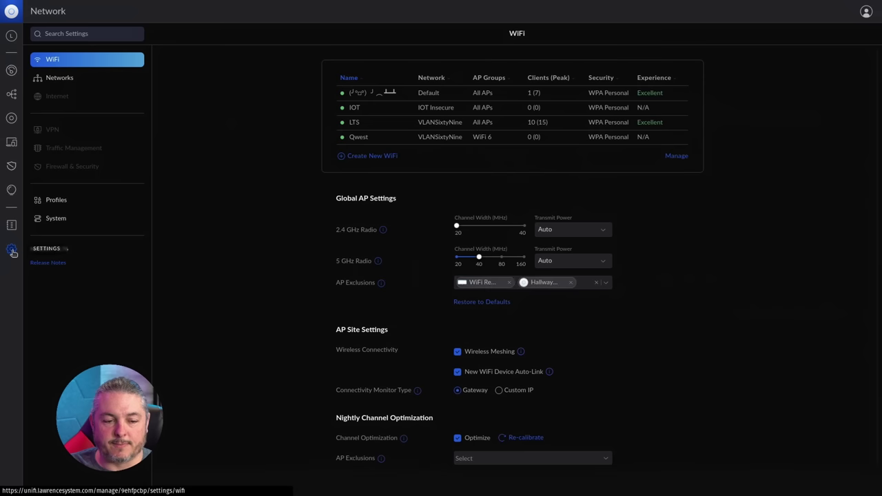
{"action": "scroll", "coordinate": [582, 293], "scroll_direction": "down", "scroll_amount": 1}
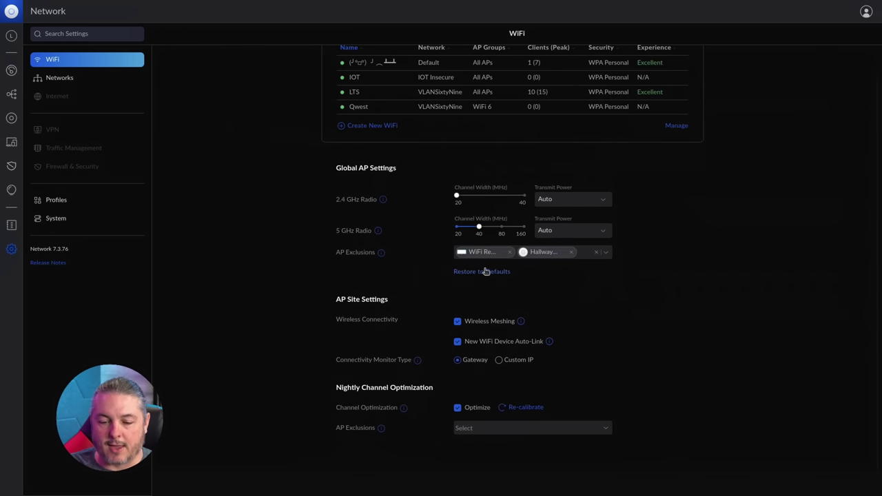
{"action": "key", "text": "ctrl+plus"}
{"action": "key", "text": "ctrl+plus"}
{"action": "key", "text": "ctrl+plus"}
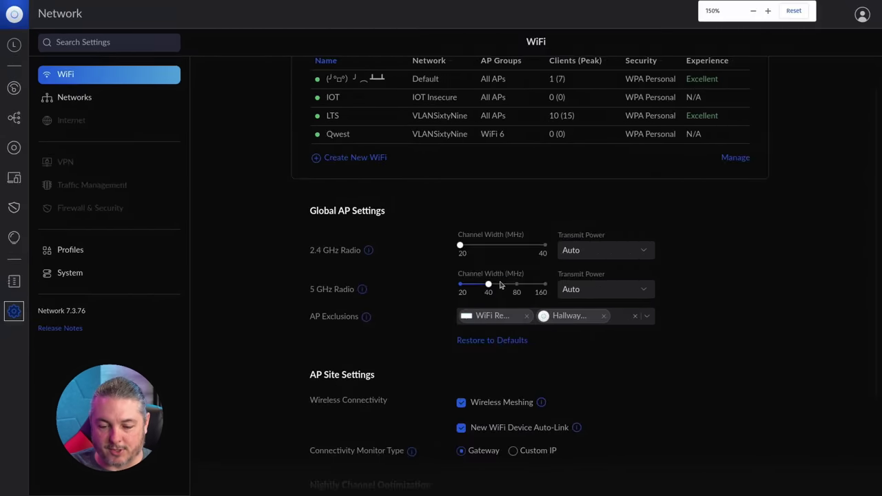
{"action": "scroll", "coordinate": [482, 262], "scroll_direction": "down", "scroll_amount": 2}
{"action": "left_click_drag", "start_coordinate": [465, 239], "coordinate": [608, 253]}
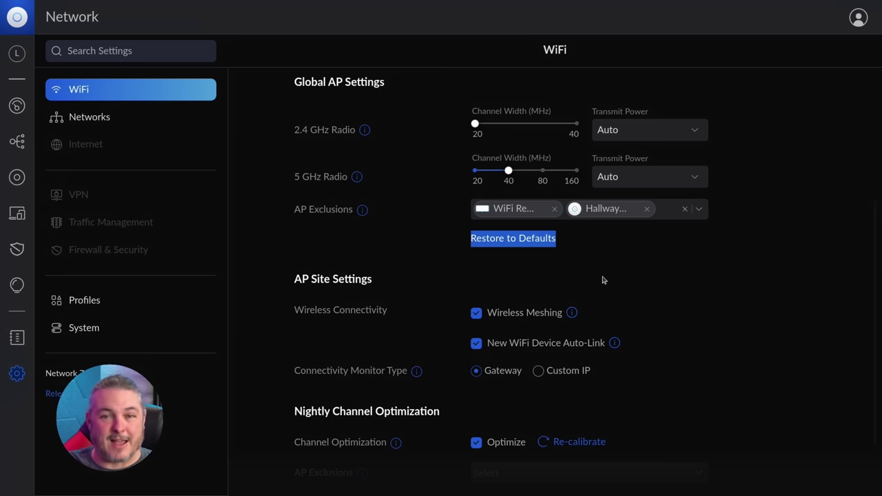
{"action": "scroll", "coordinate": [602, 280], "scroll_direction": "up", "scroll_amount": 3}
{"action": "scroll", "coordinate": [603, 280], "scroll_direction": "down", "scroll_amount": 2}
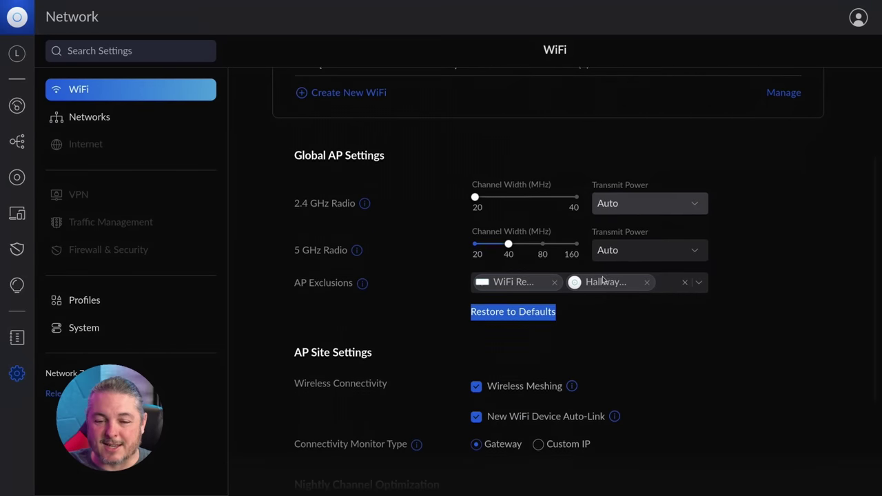
{"action": "left_click", "coordinate": [573, 324]}
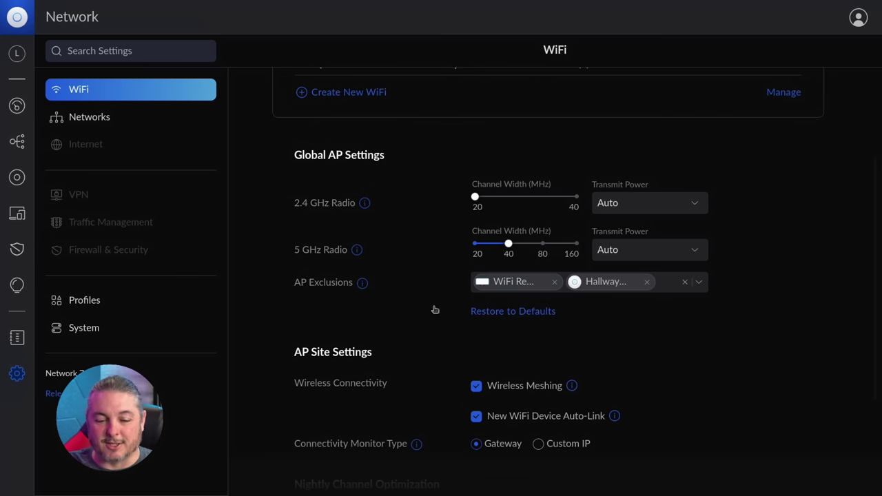
{"action": "scroll", "coordinate": [427, 278], "scroll_direction": "up", "scroll_amount": 2}
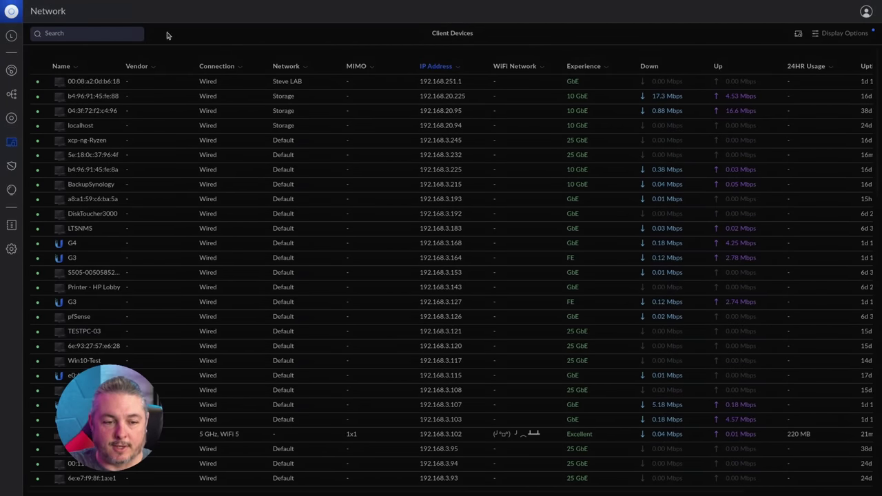
Step: Search the client devices for "bre", filter to the matching desktop and open its connection logs
{"action": "left_click", "coordinate": [141, 33]}
{"action": "type", "text": "bre"}
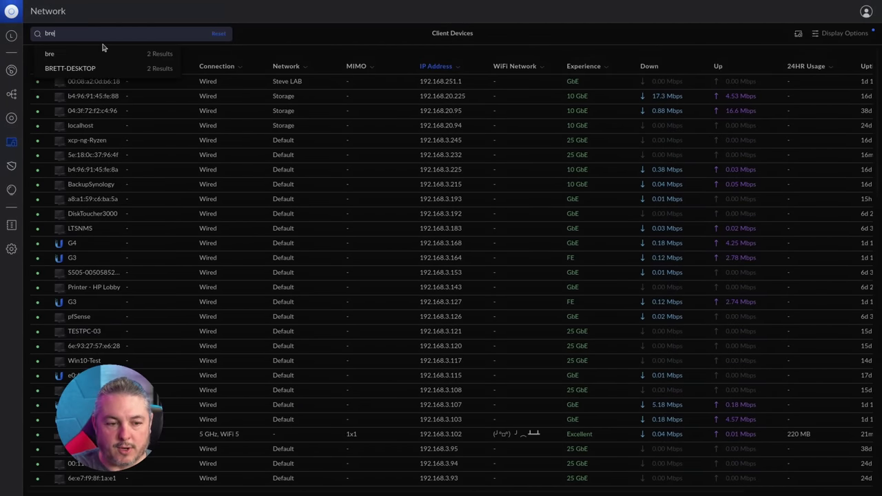
{"action": "left_click", "coordinate": [78, 70]}
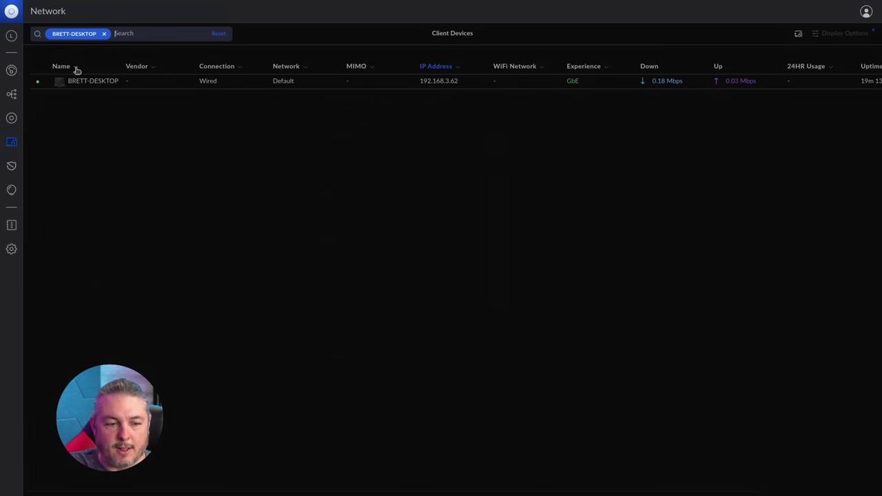
{"action": "left_click", "coordinate": [88, 80]}
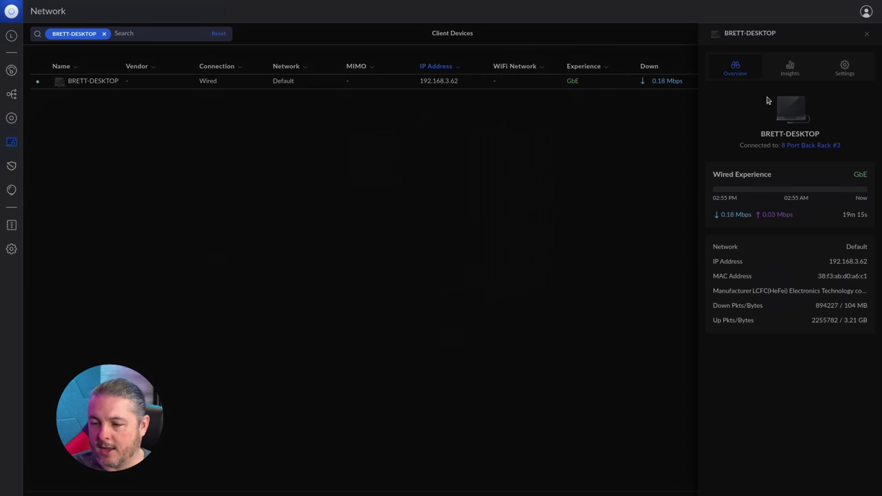
{"action": "left_click", "coordinate": [798, 75]}
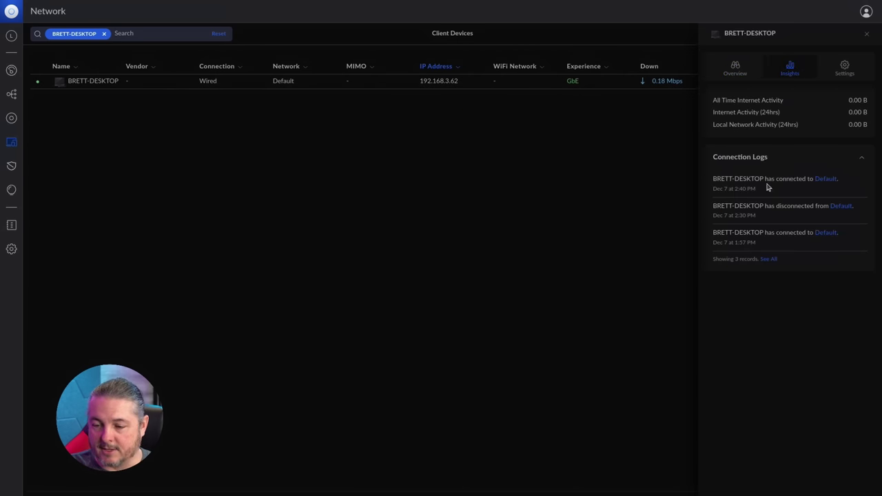
Step: Highlight the desktop's latest connection entry and open the pikvm client from the full client log
{"action": "left_click_drag", "start_coordinate": [610, 260], "coordinate": [746, 277]}
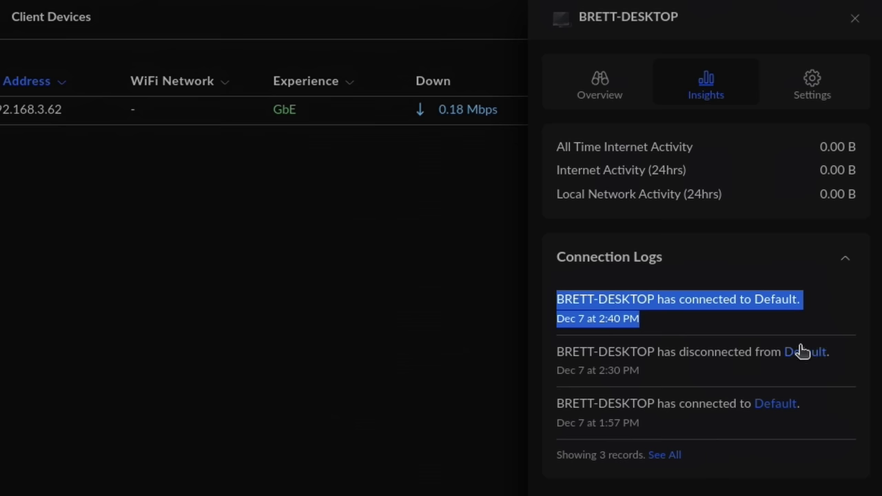
{"action": "left_click", "coordinate": [664, 455]}
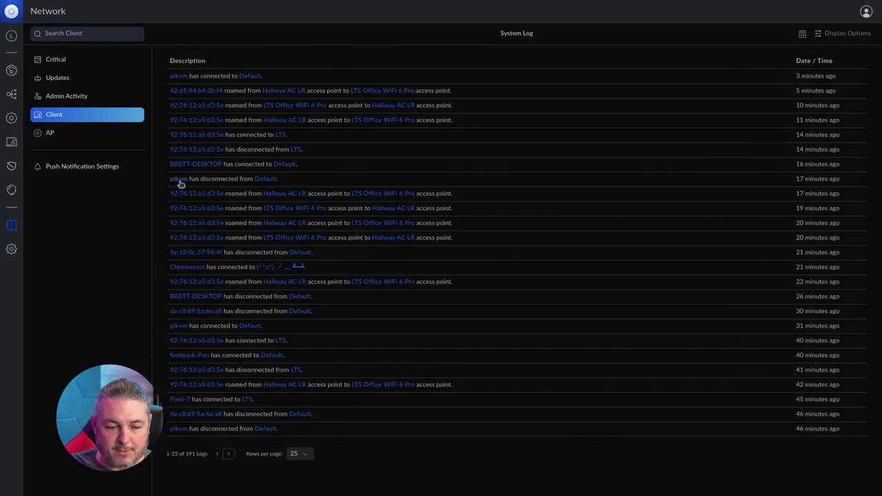
{"action": "left_click", "coordinate": [178, 180]}
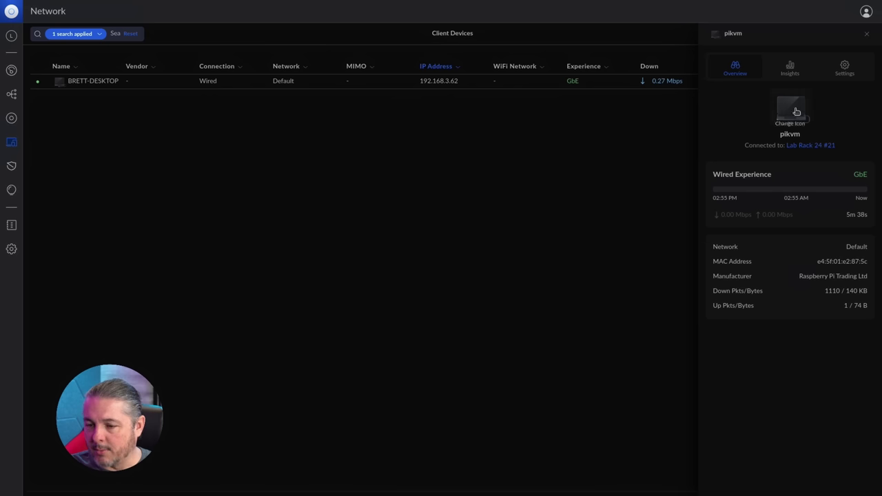
Step: Copy the client name pikvm and use it to filter the client devices list
{"action": "left_click_drag", "start_coordinate": [780, 135], "coordinate": [805, 140]}
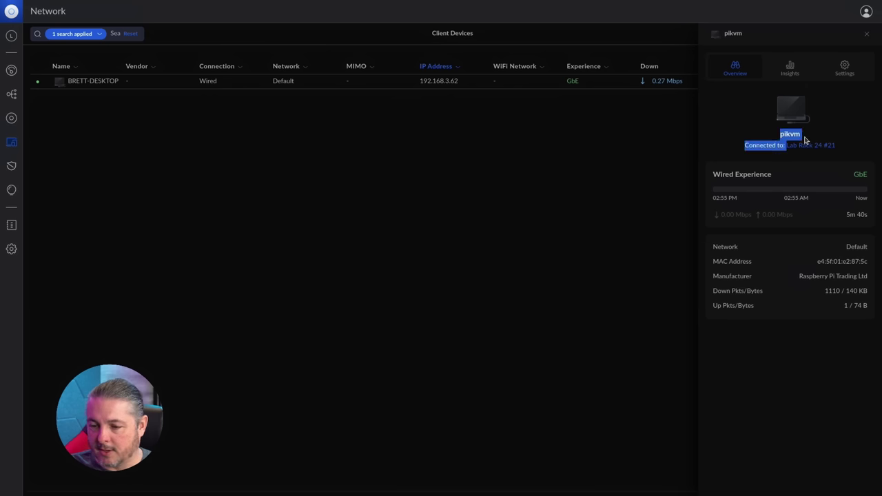
{"action": "double_click", "coordinate": [798, 135]}
{"action": "key", "text": "ctrl+c"}
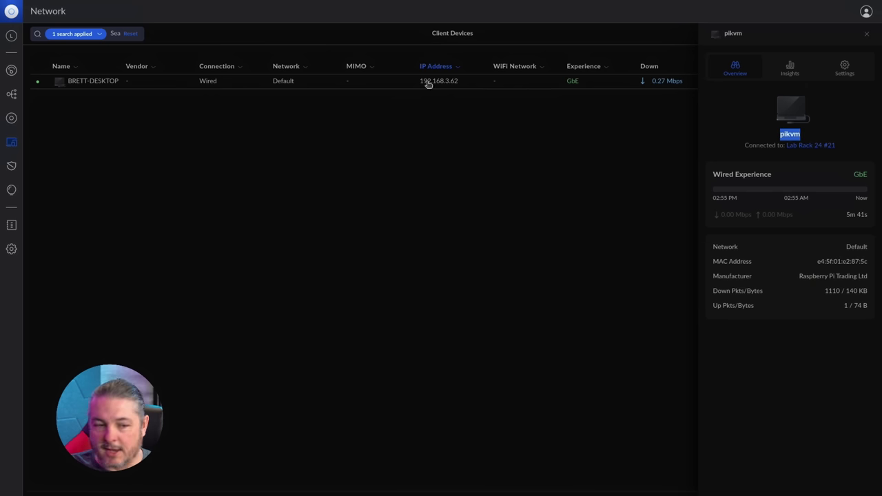
{"action": "left_click", "coordinate": [132, 34]}
{"action": "key", "text": "ctrl+v"}
{"action": "key", "text": "Return"}
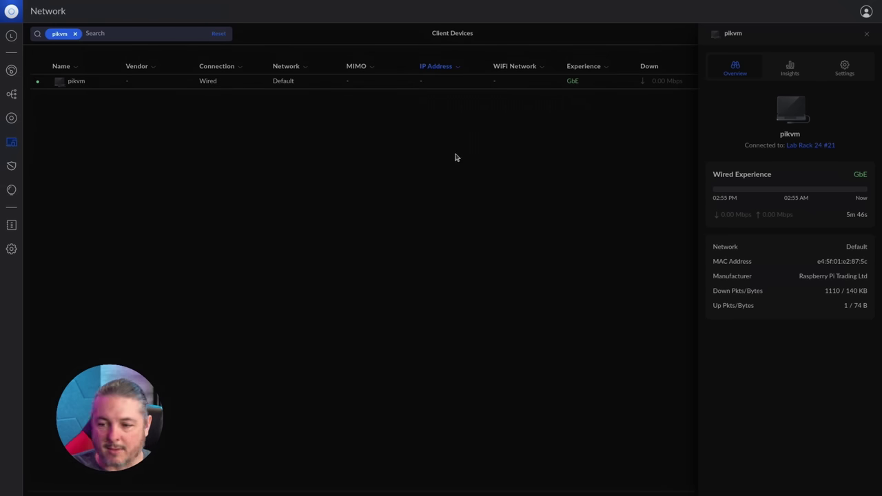
Step: View pikvm's connection logs and open the latest client that roamed to LTS Office WiFi 6 Pro from the full client log
{"action": "left_click", "coordinate": [790, 69]}
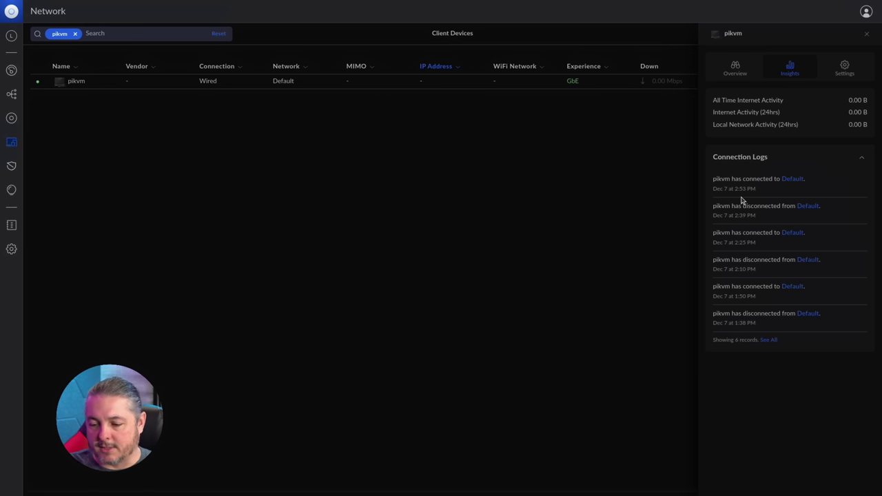
{"action": "left_click", "coordinate": [769, 339]}
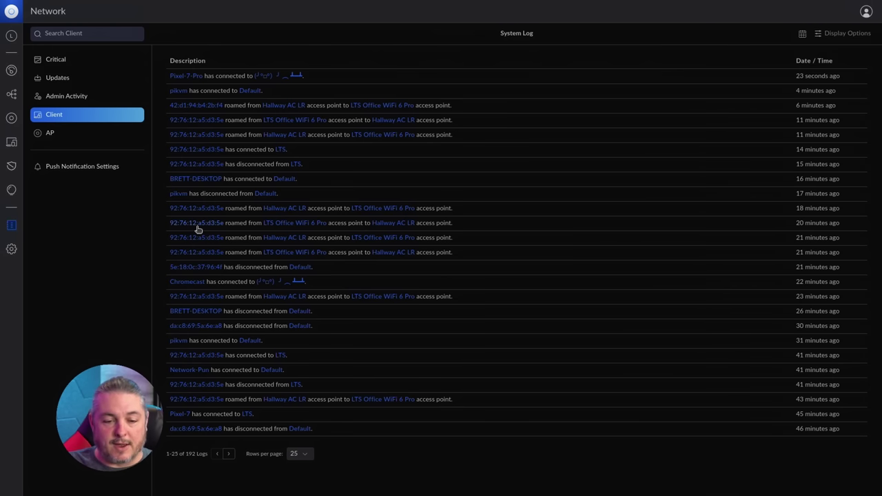
{"action": "left_click", "coordinate": [197, 107]}
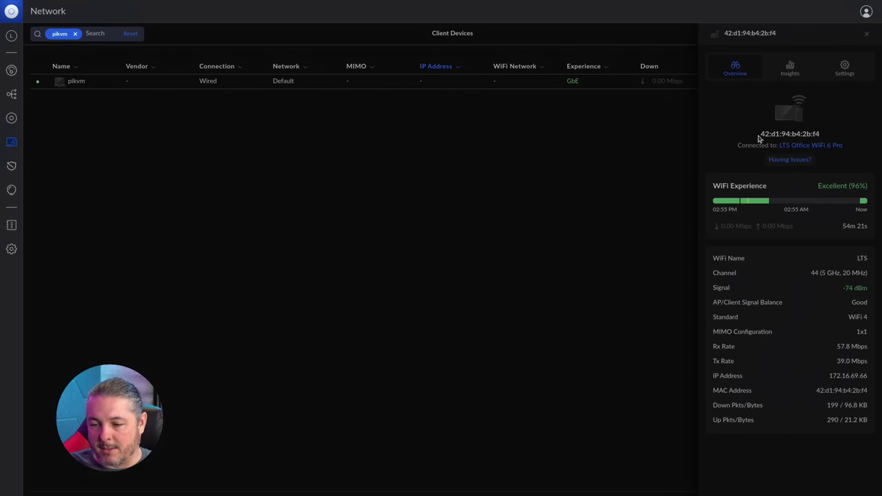
Step: Highlight the roaming client's name and review the overview of its access point, LTS Office WiFi 6 Pro
{"action": "left_click_drag", "start_coordinate": [759, 136], "coordinate": [823, 139]}
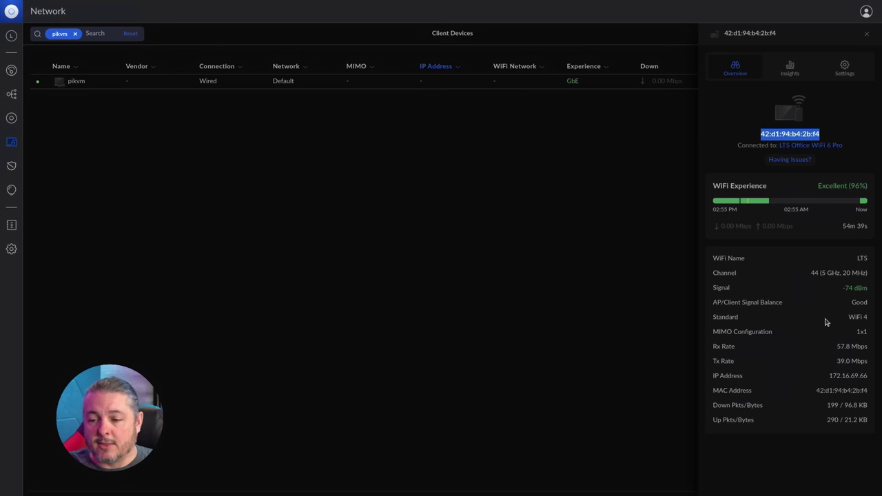
{"action": "left_click", "coordinate": [830, 146]}
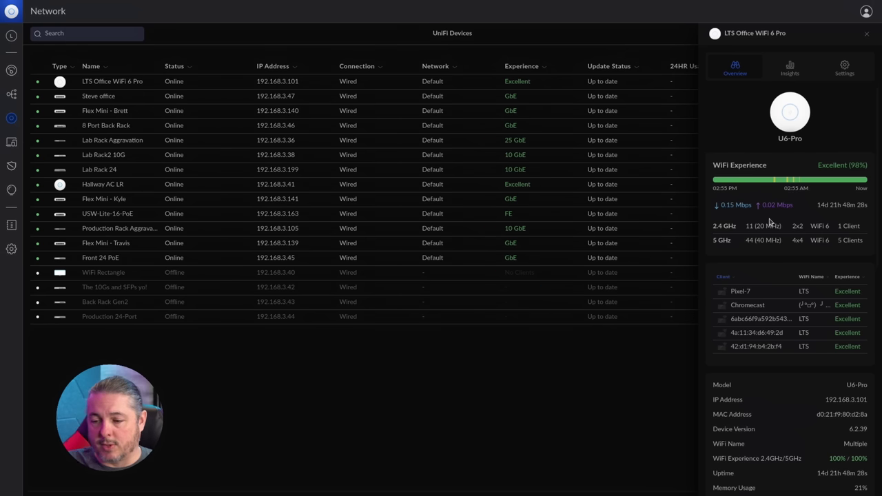
{"action": "scroll", "coordinate": [797, 252], "scroll_direction": "down", "scroll_amount": 5}
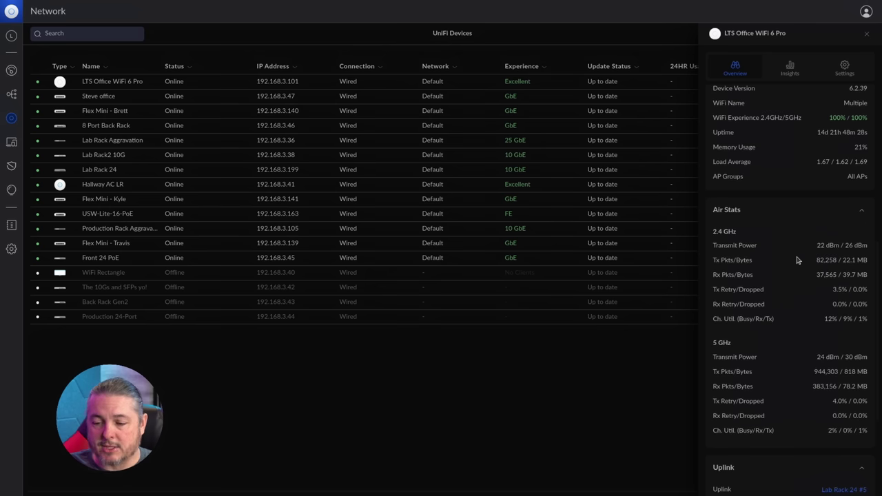
{"action": "scroll", "coordinate": [797, 259], "scroll_direction": "up", "scroll_amount": 5}
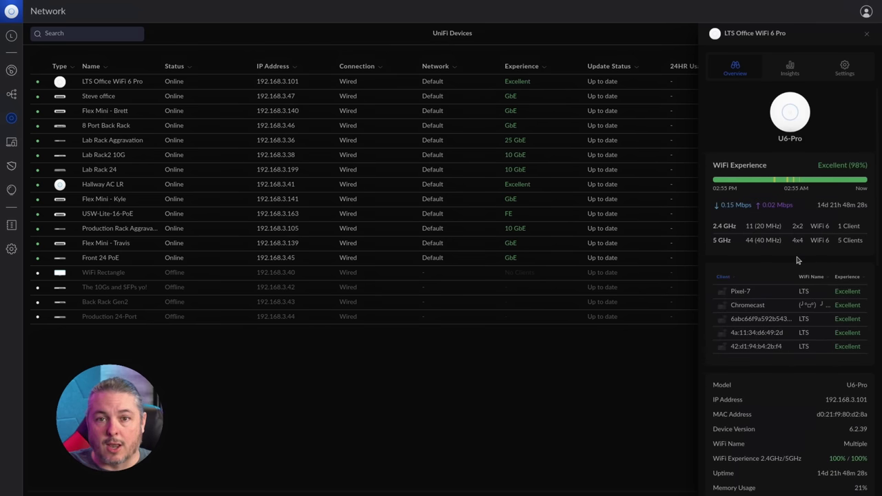
Step: Browse the system log's Updates, Admin Activity, Client and AP categories and highlight the Hallway AC LR channel-change entry
{"action": "left_click", "coordinate": [11, 224]}
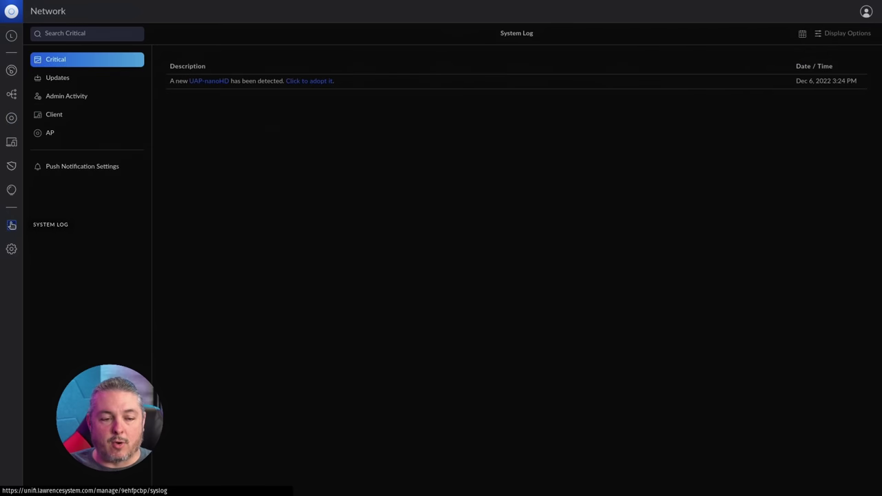
{"action": "left_click", "coordinate": [101, 78]}
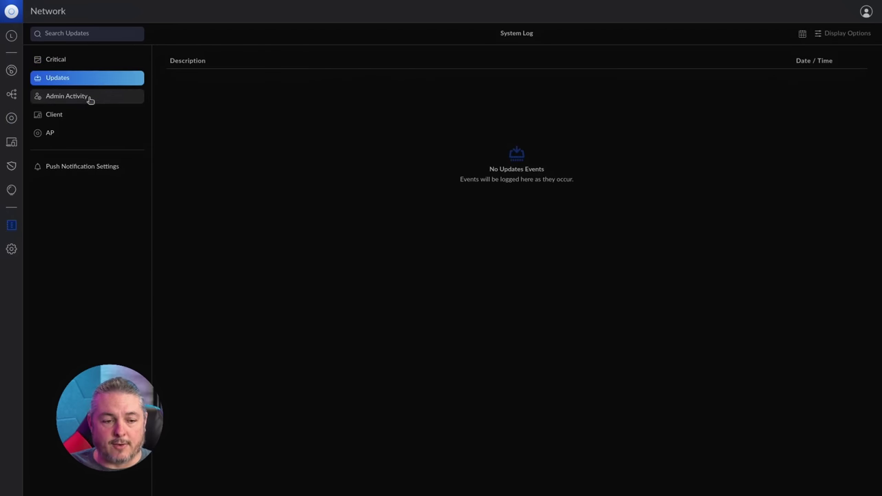
{"action": "left_click", "coordinate": [90, 100]}
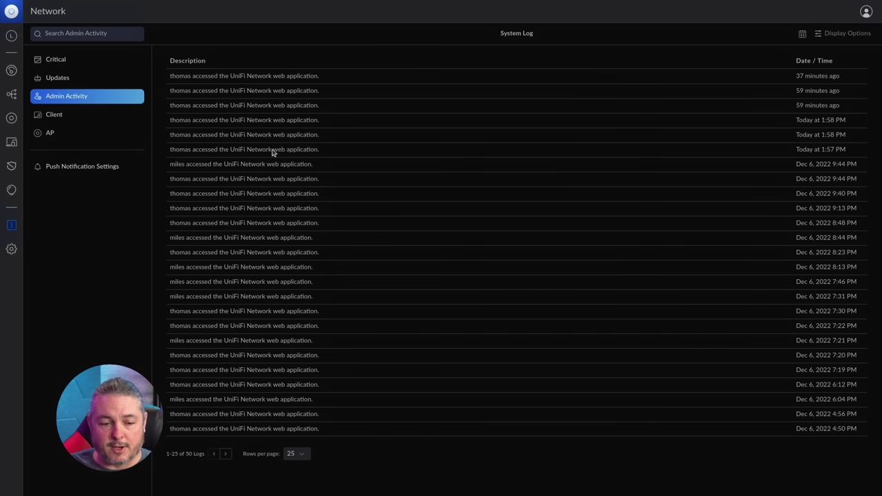
{"action": "left_click", "coordinate": [74, 114]}
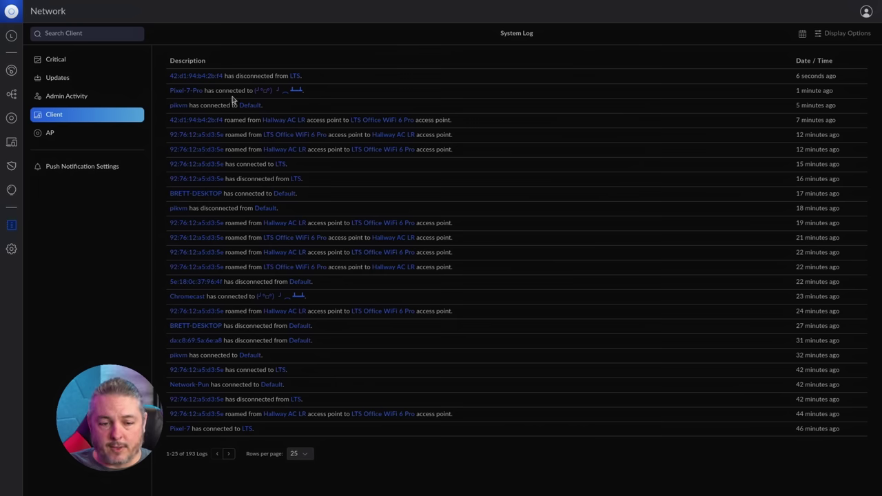
{"action": "left_click", "coordinate": [95, 137]}
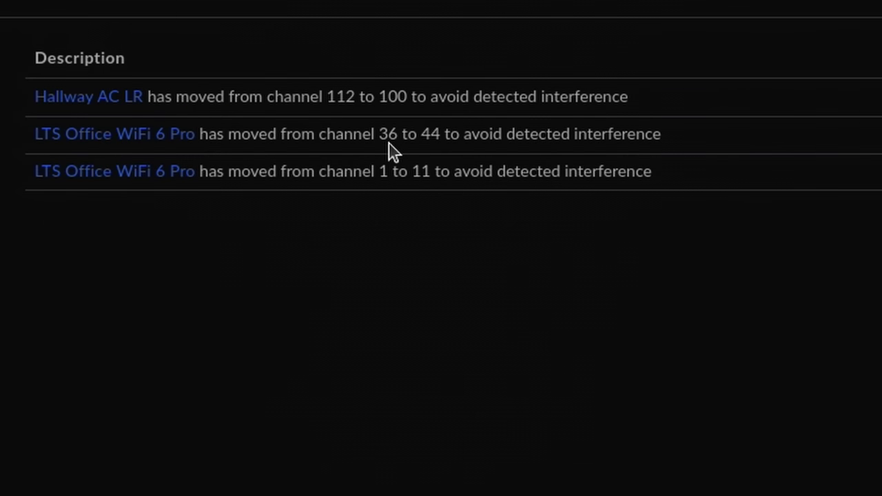
{"action": "left_click_drag", "start_coordinate": [149, 103], "coordinate": [523, 123]}
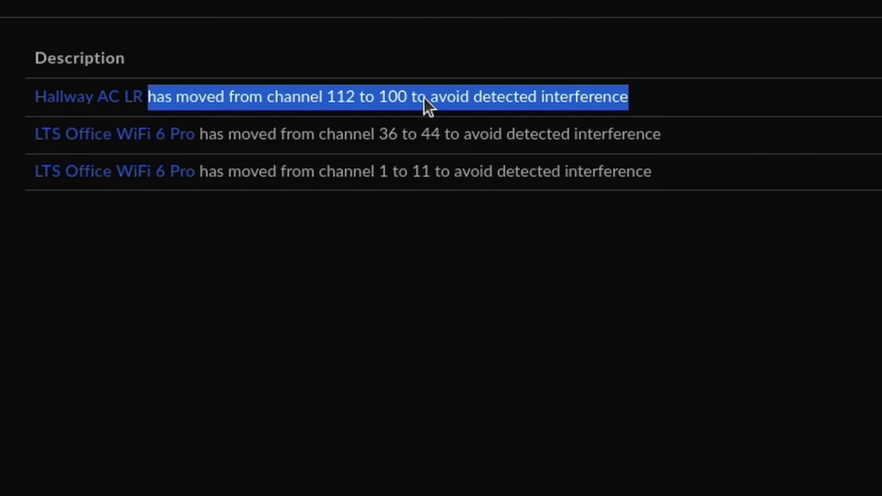
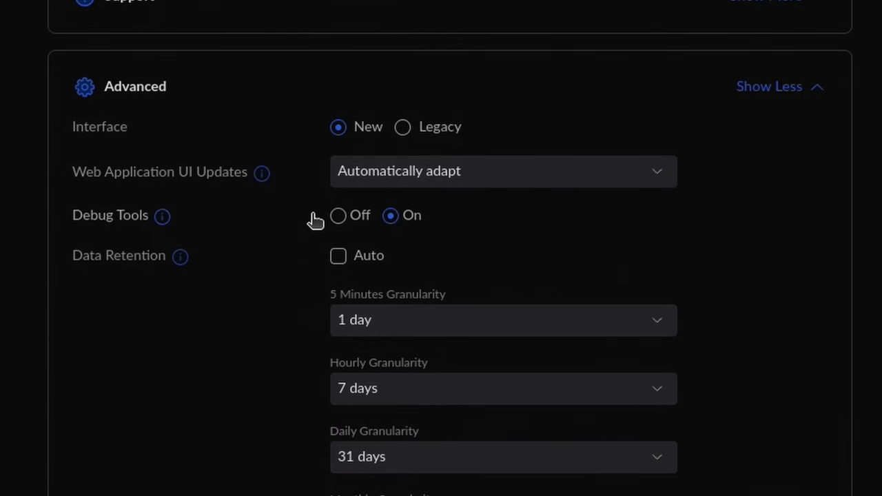
Step: Check the Debug Tools option in the advanced system settings and open the 8 Port Back Rack device details
{"action": "mouse_move", "coordinate": [162, 219]}
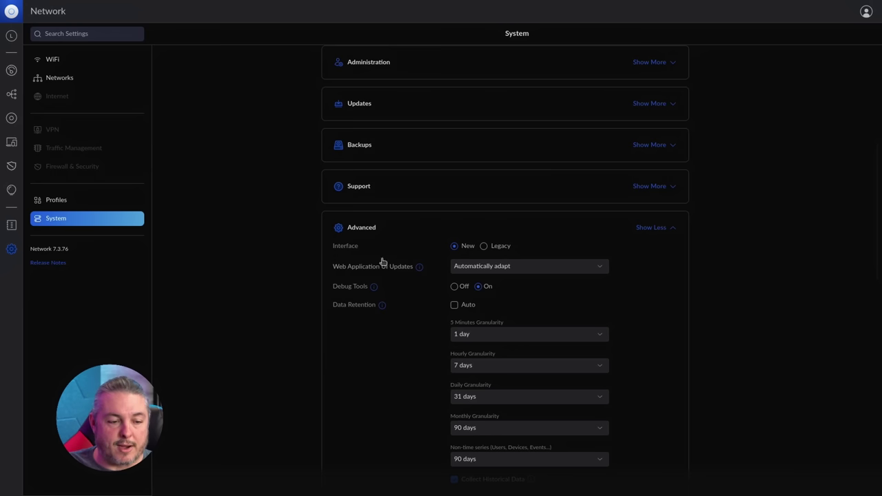
{"action": "left_click", "coordinate": [13, 120]}
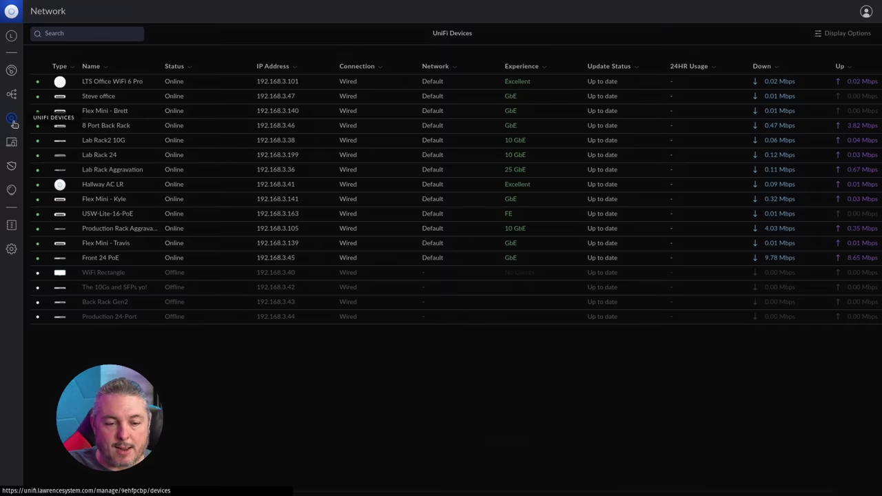
{"action": "left_click", "coordinate": [279, 129]}
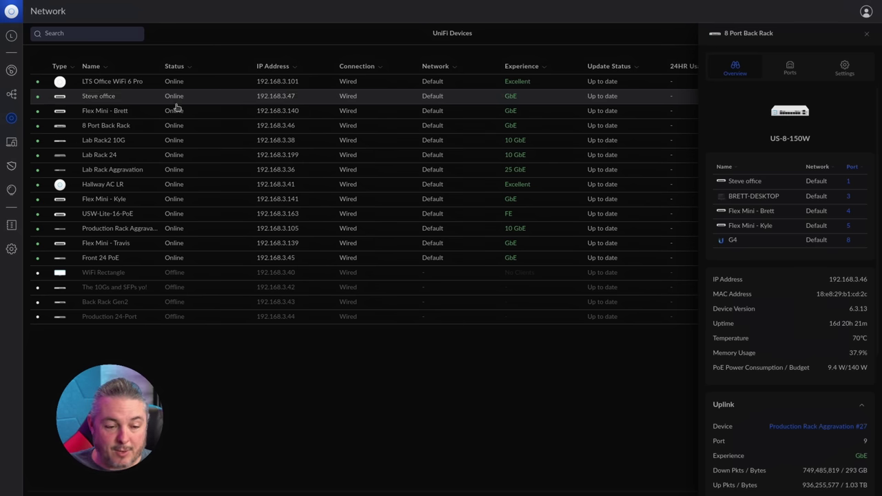
Step: Look over the Hallway AC LR access point's insights and open the Debug terminal from its settings
{"action": "left_click", "coordinate": [122, 184]}
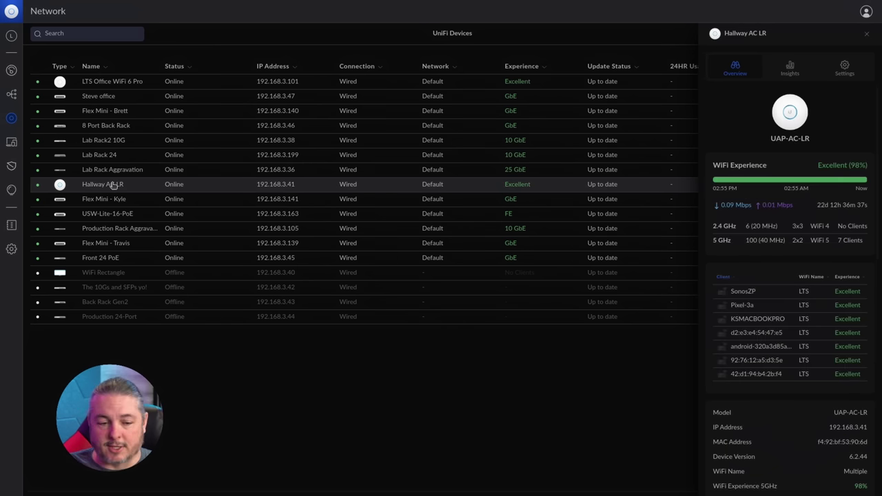
{"action": "left_click", "coordinate": [790, 73]}
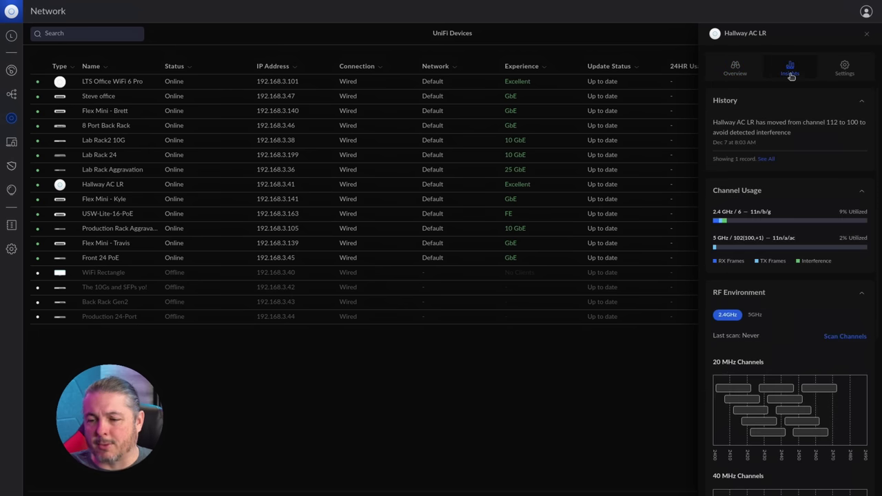
{"action": "left_click", "coordinate": [842, 72]}
{"action": "scroll", "coordinate": [770, 201], "scroll_direction": "down", "scroll_amount": 10}
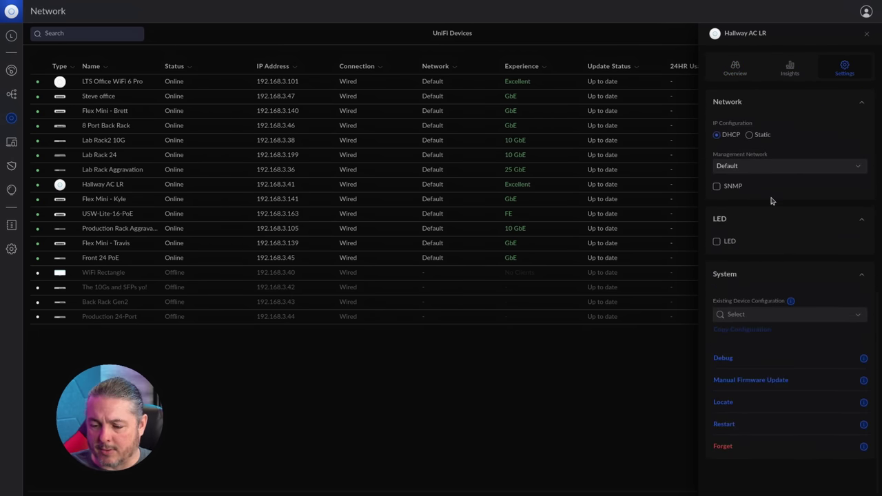
{"action": "left_click", "coordinate": [725, 360]}
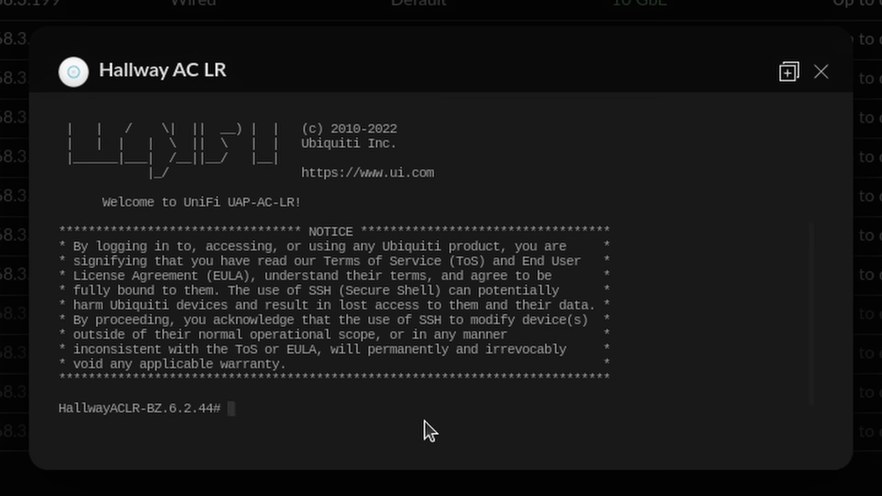
Step: In the access point's terminal, list the current directory, change to /var/log/ and list its files
{"action": "type", "text": "ls"}
{"action": "key", "text": "Return"}
{"action": "type", "text": "cd /"}
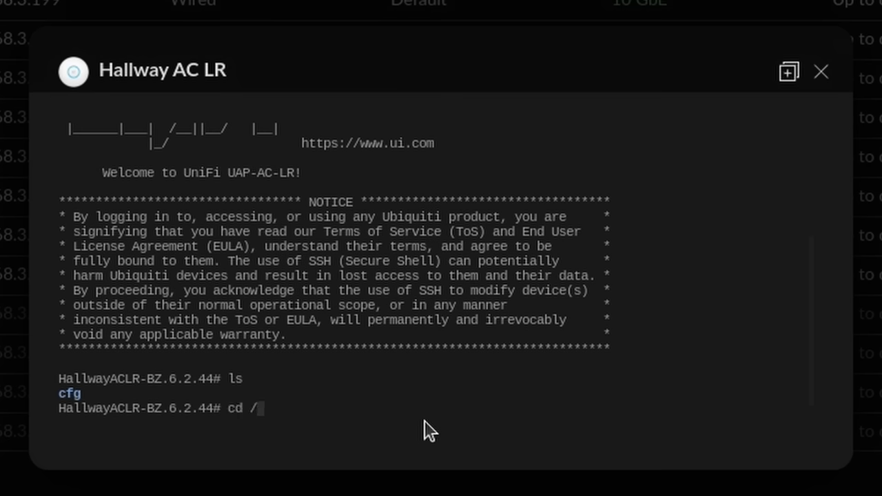
{"action": "type", "text": "var/log/"}
{"action": "key", "text": "Return"}
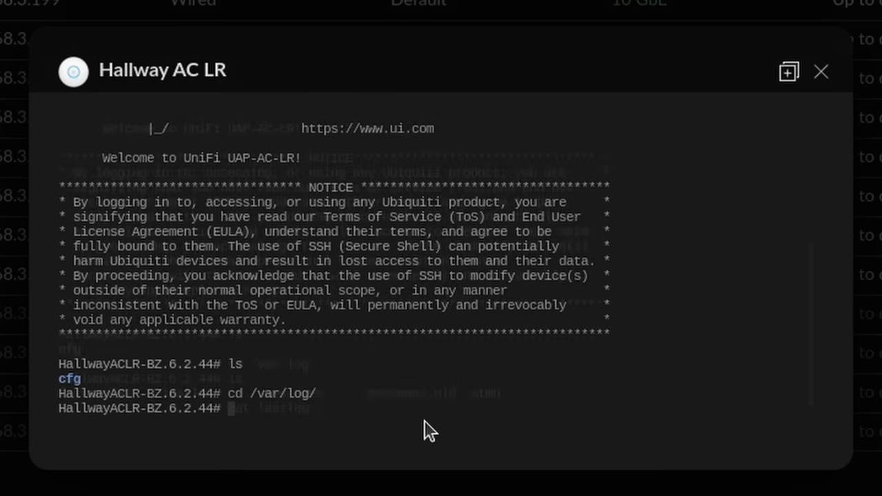
{"action": "type", "text": "ls"}
{"action": "key", "text": "Return"}
Step: Print the contents of the lastlog and messages files with cat
{"action": "type", "text": "cat lastlog"}
{"action": "key", "text": "Return"}
{"action": "type", "text": "cat messages"}
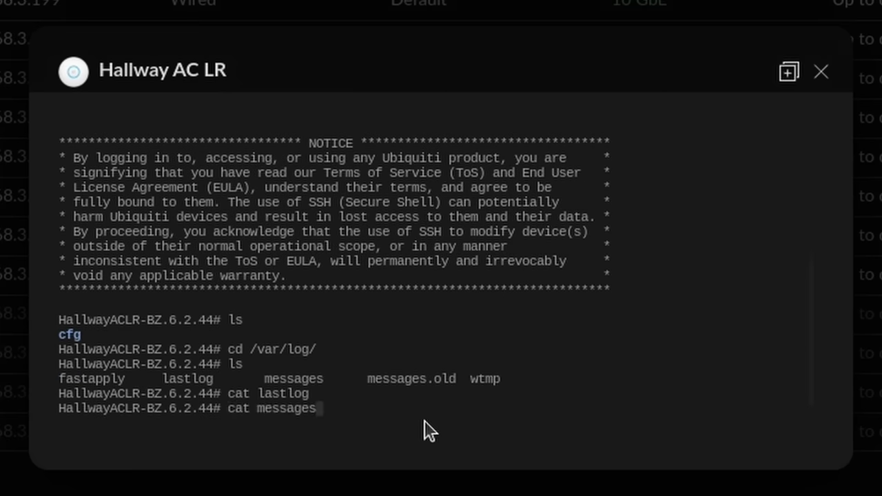
{"action": "key", "text": "Return"}
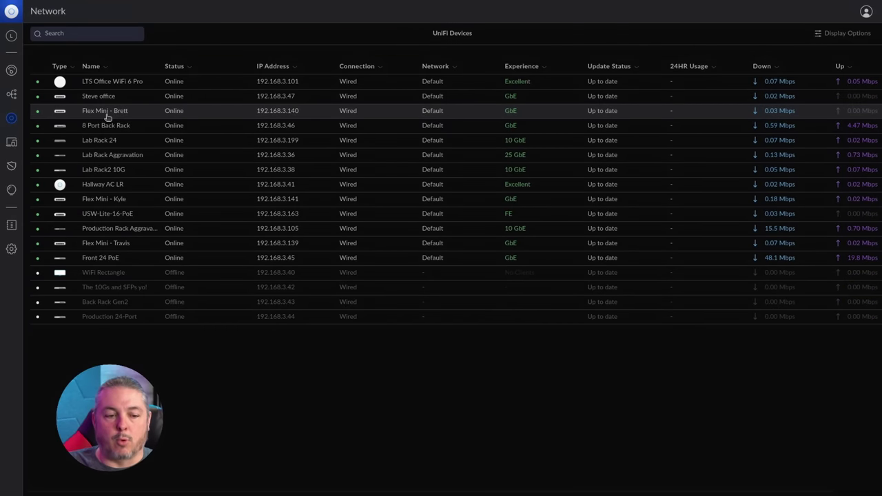
Step: Open the port manager of the Flex Mini switch below Steve office and view the ports of its uplink, 8 Port Back Rack
{"action": "left_click", "coordinate": [107, 114]}
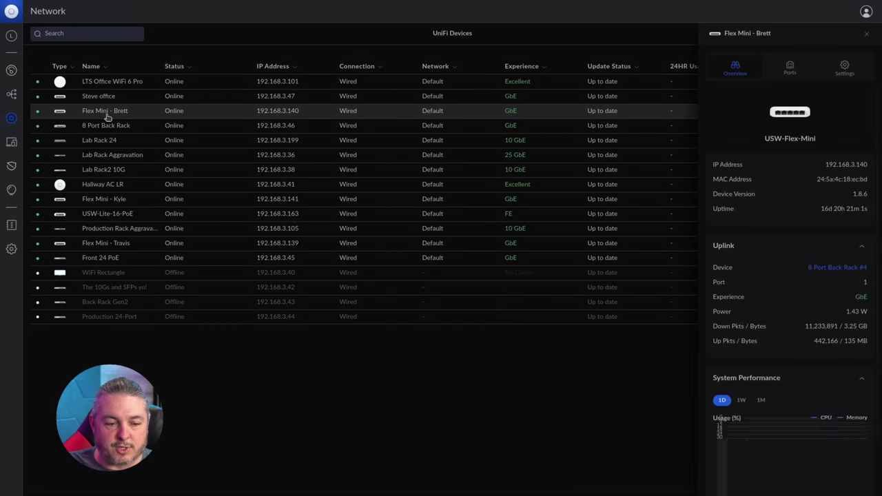
{"action": "left_click", "coordinate": [792, 69]}
{"action": "left_click", "coordinate": [796, 168]}
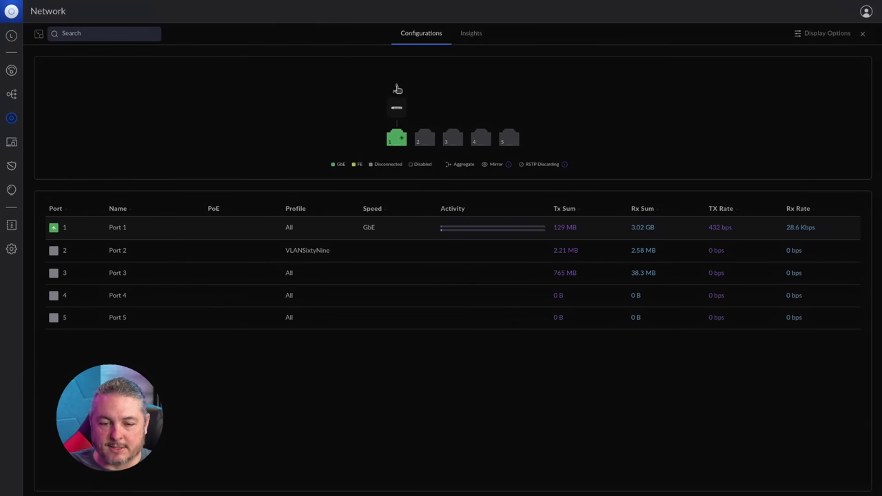
{"action": "left_click", "coordinate": [397, 110]}
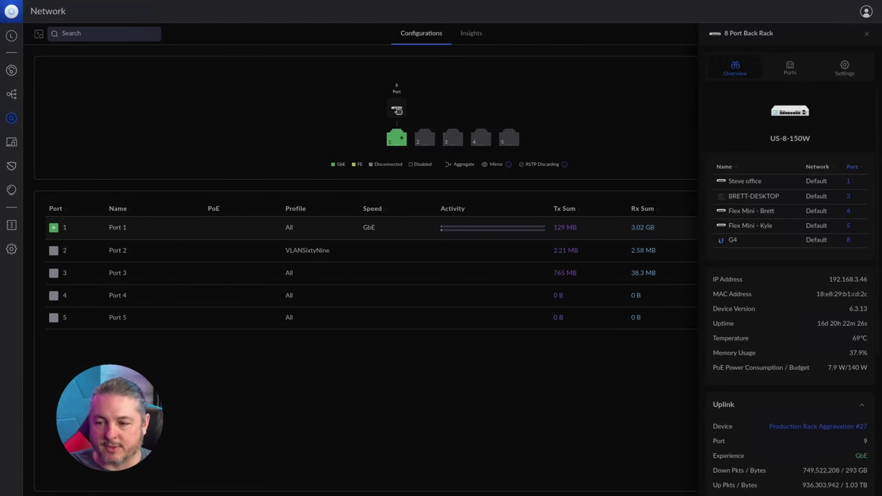
{"action": "left_click", "coordinate": [789, 72]}
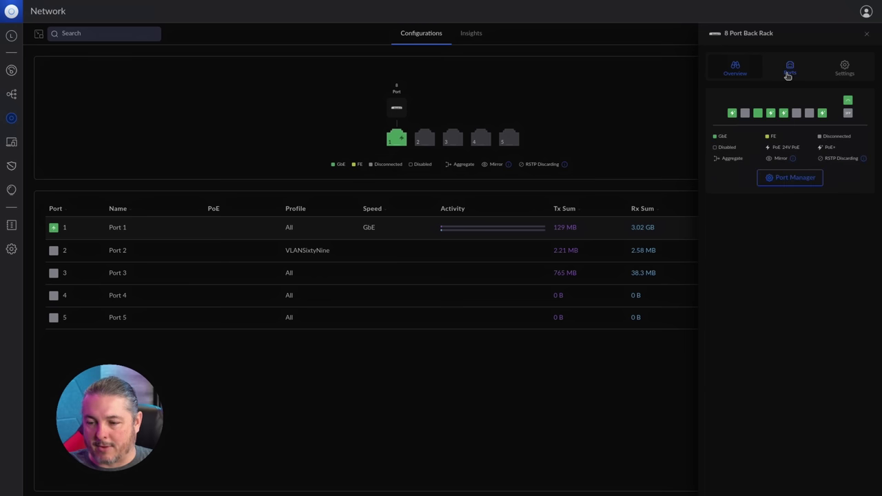
Step: Open the port manager of 8 Port Back Rack, and from it the port manager of its uplink switch, Production Rack Aggravation
{"action": "left_click", "coordinate": [793, 178]}
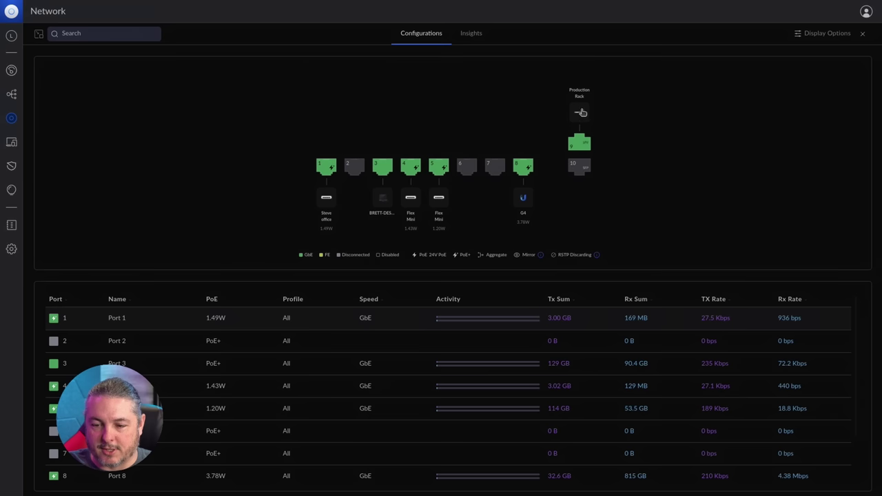
{"action": "left_click", "coordinate": [581, 113]}
{"action": "left_click", "coordinate": [790, 70]}
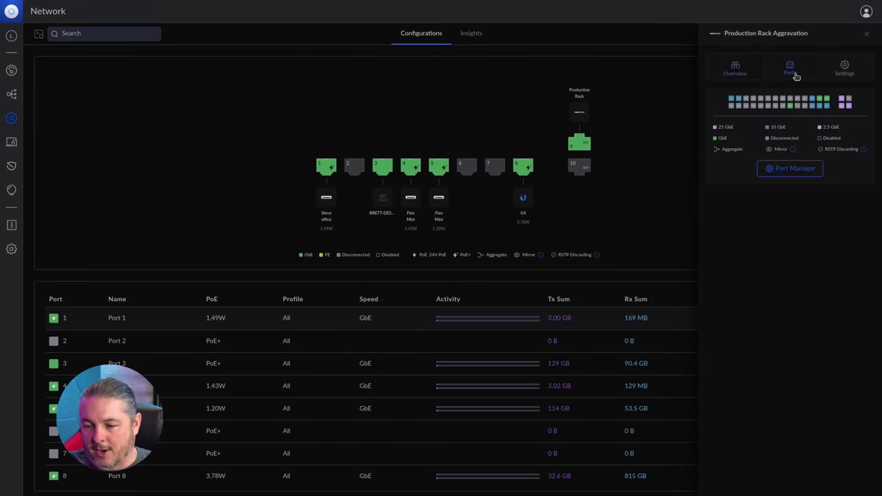
{"action": "left_click", "coordinate": [789, 169]}
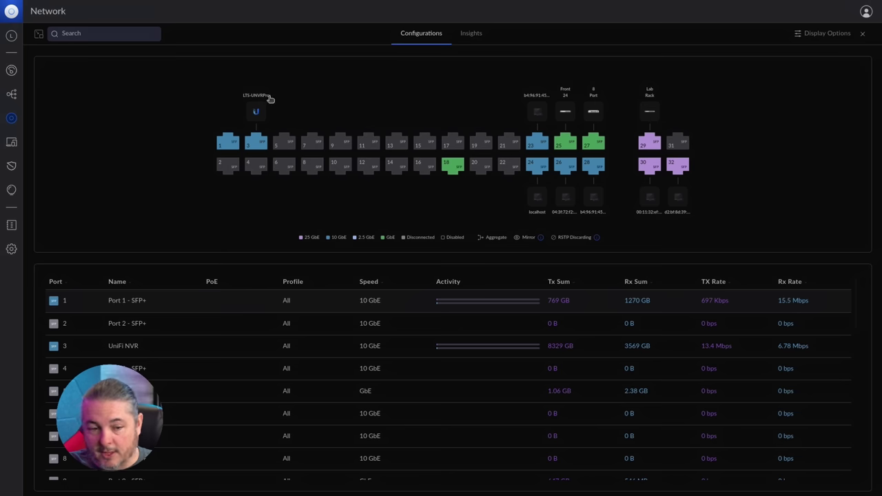
Step: View the details of the LTS-UNVRPro client on port 3 and of the localhost client on port 24
{"action": "left_click", "coordinate": [255, 109]}
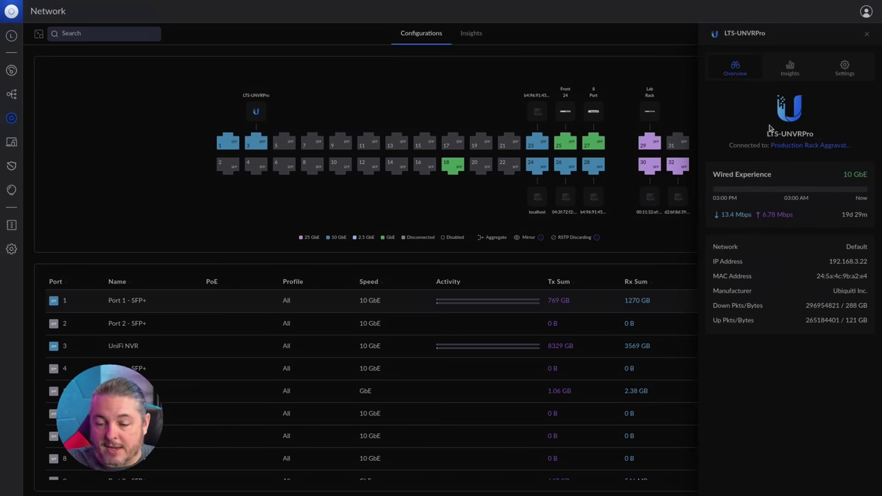
{"action": "left_click", "coordinate": [866, 34]}
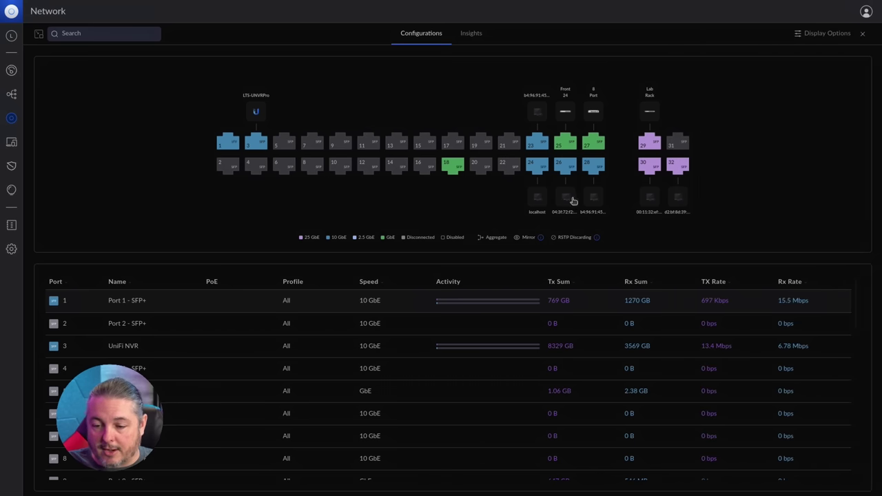
{"action": "left_click", "coordinate": [536, 200]}
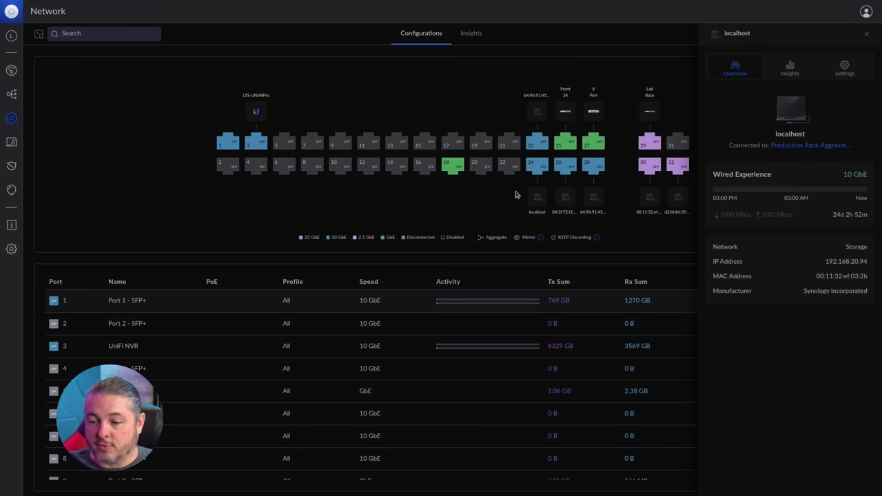